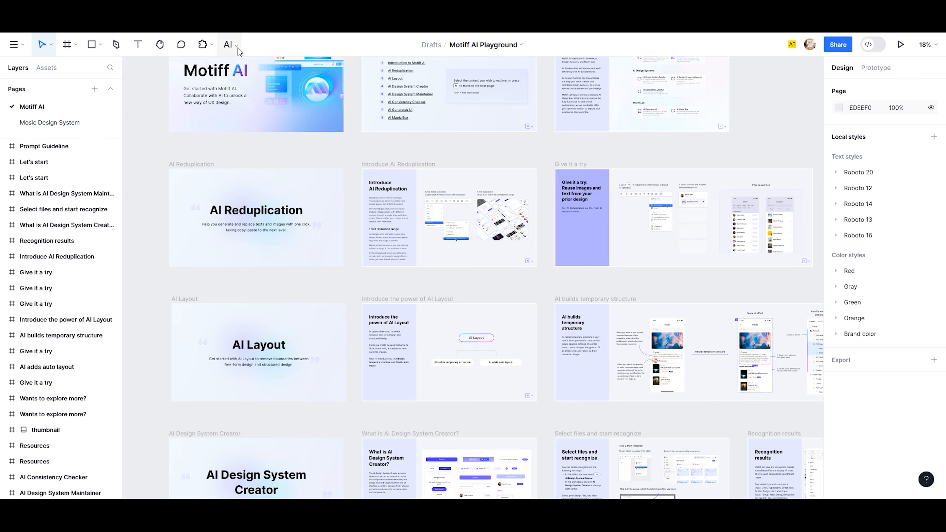
Open AI Generates UI and move its prompt dialog over an empty area of the canvas
click(237, 46)
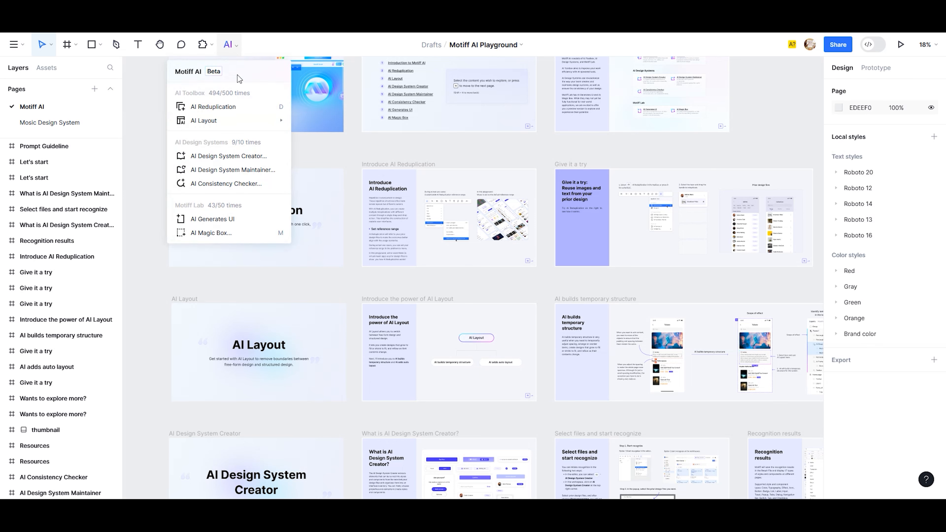
click(234, 221)
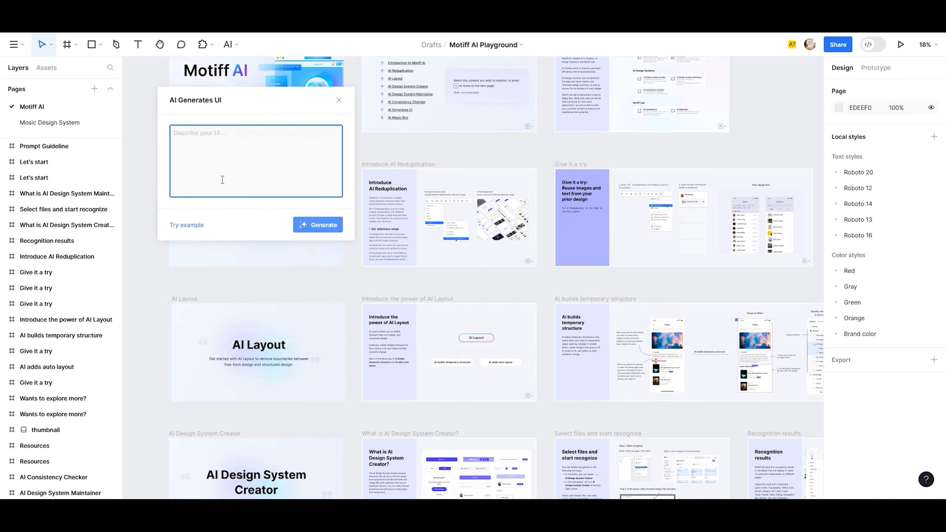
drag(231, 104, 385, 153)
scroll(250, 204, down, 5)
scroll(251, 208, down, 1)
scroll(500, 325, down, 2)
scroll(501, 326, up, 4)
click(363, 186)
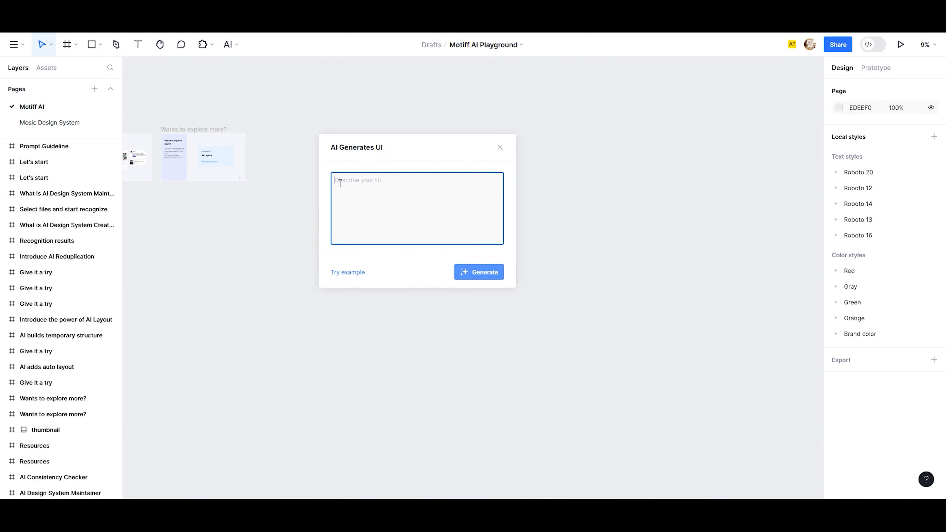
Generate UI screens from the prompt "Cofee app home page" and close the generator dialog
text(Cofee app h)
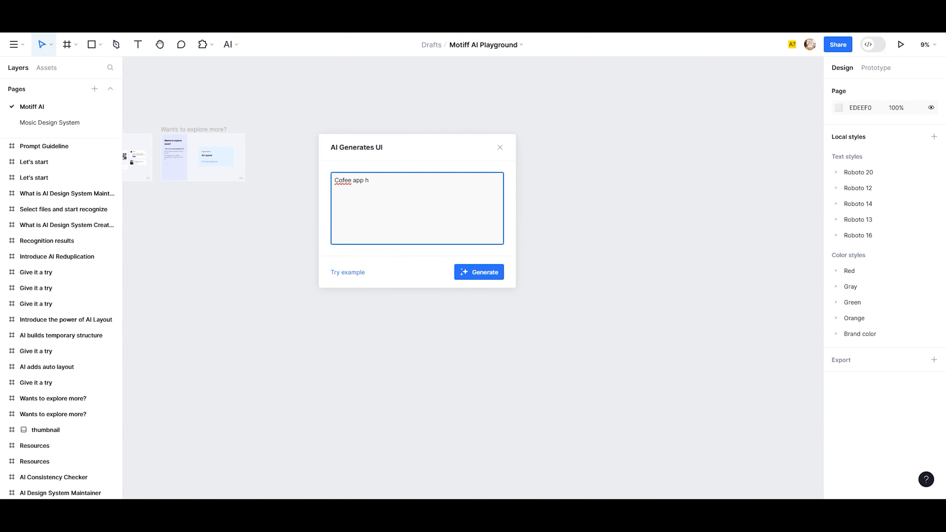
text(ome page)
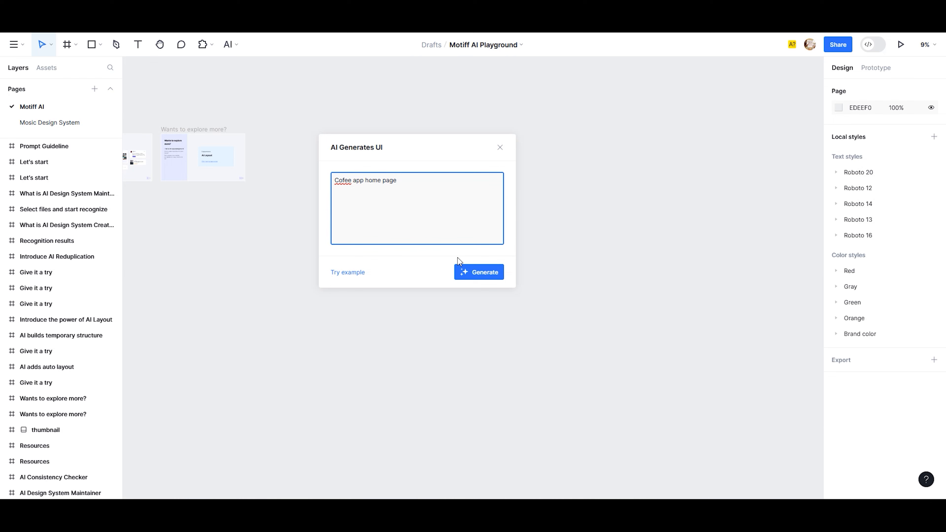
click(477, 273)
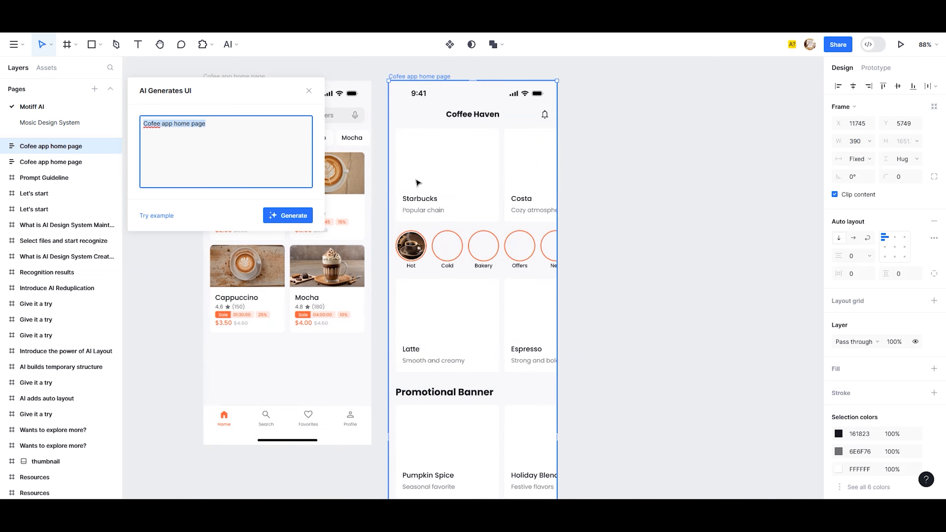
scroll(528, 182, down, 3)
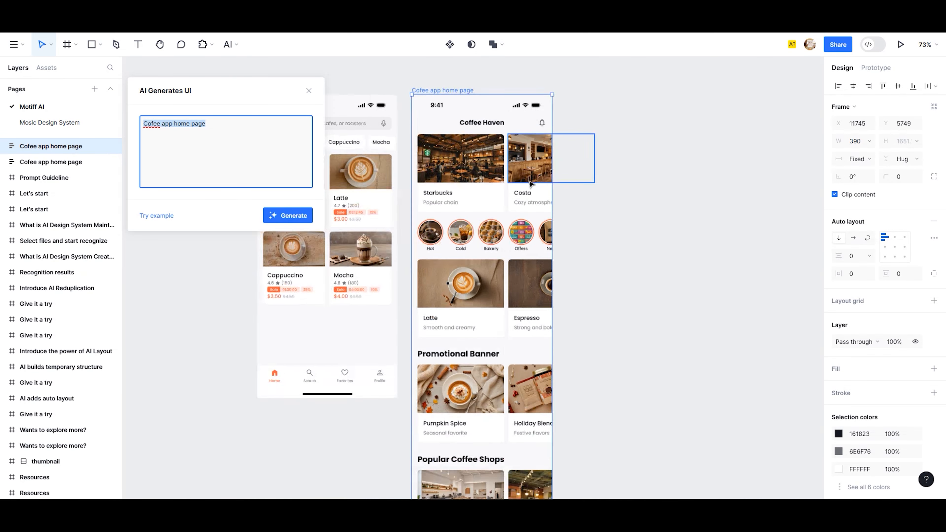
click(309, 91)
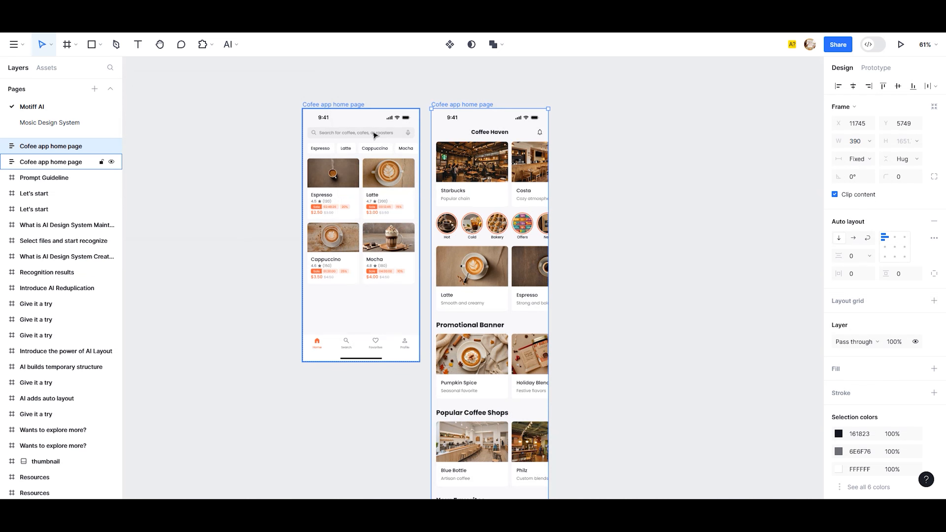
Examine both generated coffee app screens, checking the layers and text inside the Starbucks and Costa cards
scroll(373, 194, up, 3)
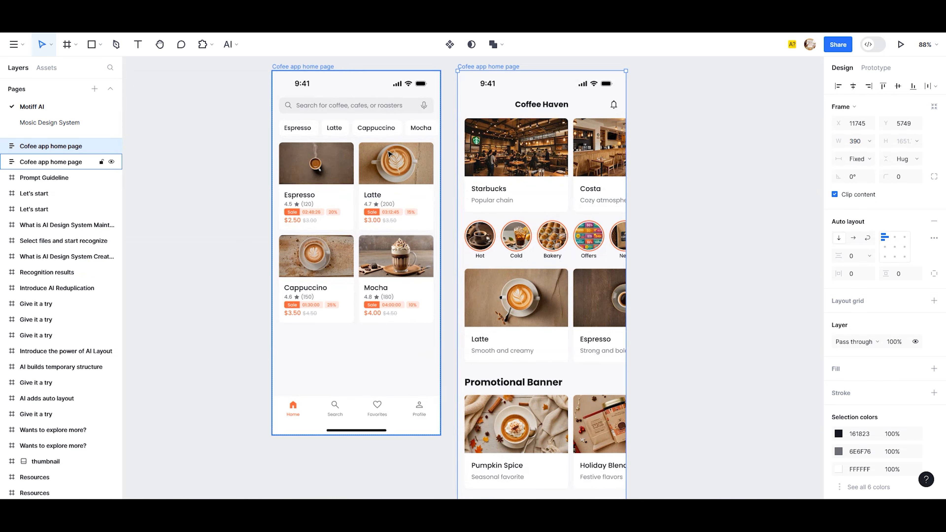
click(350, 116)
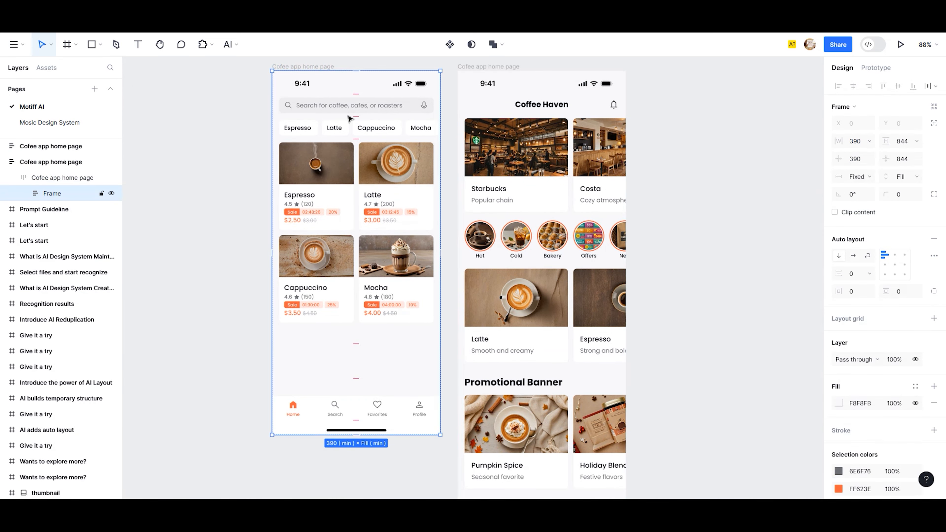
click(358, 99)
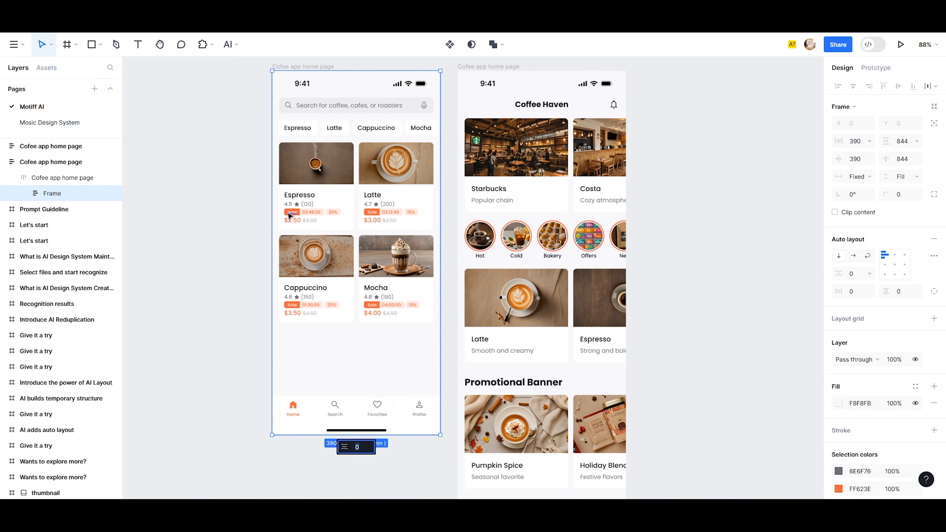
scroll(289, 214, right, 3)
scroll(551, 207, up, 4)
double_click(435, 165)
double_click(435, 165)
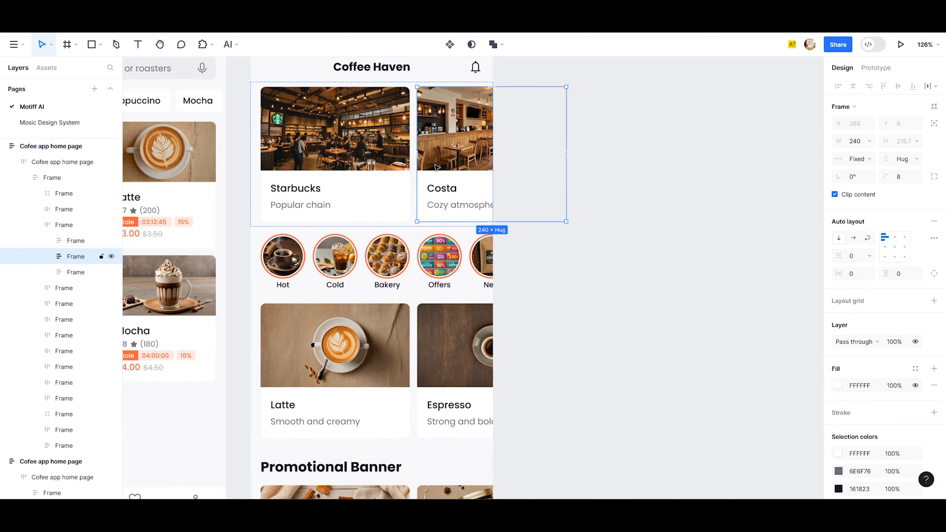
click(438, 186)
click(443, 192)
click(445, 205)
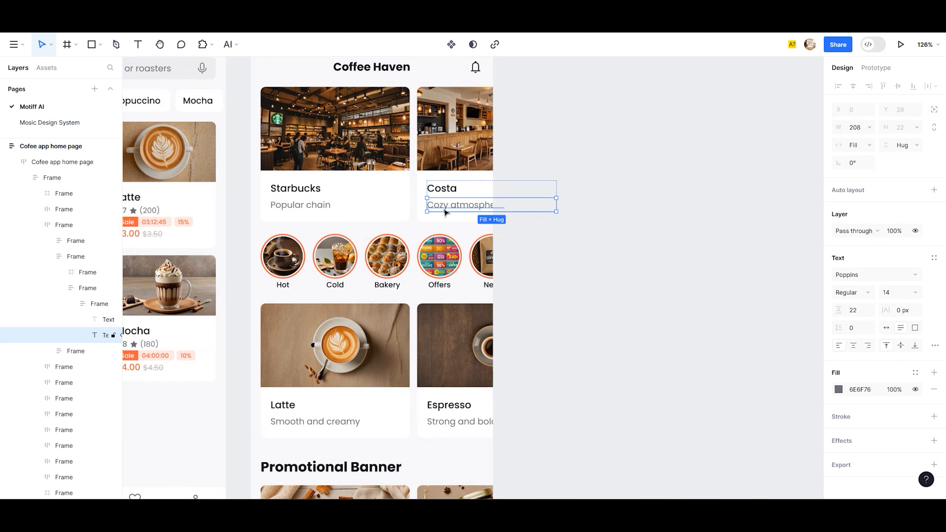
click(448, 151)
double_click(321, 159)
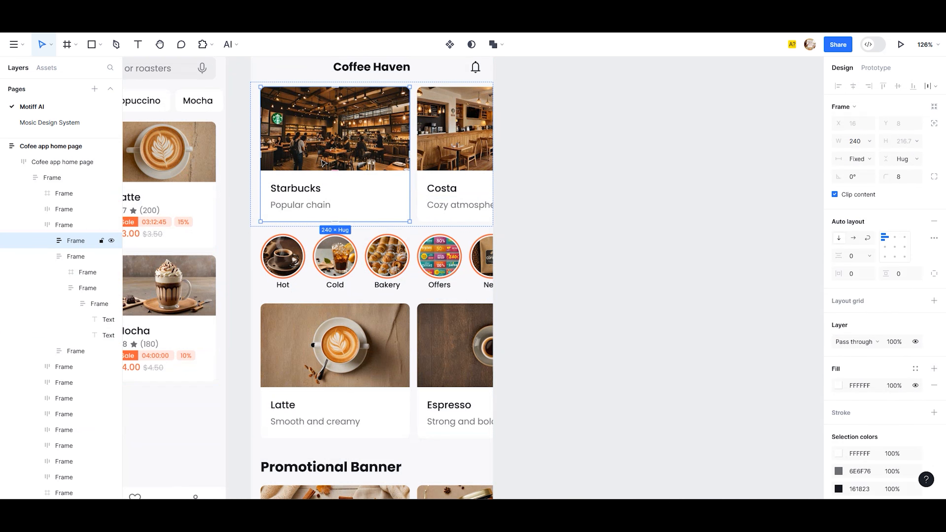
click(303, 207)
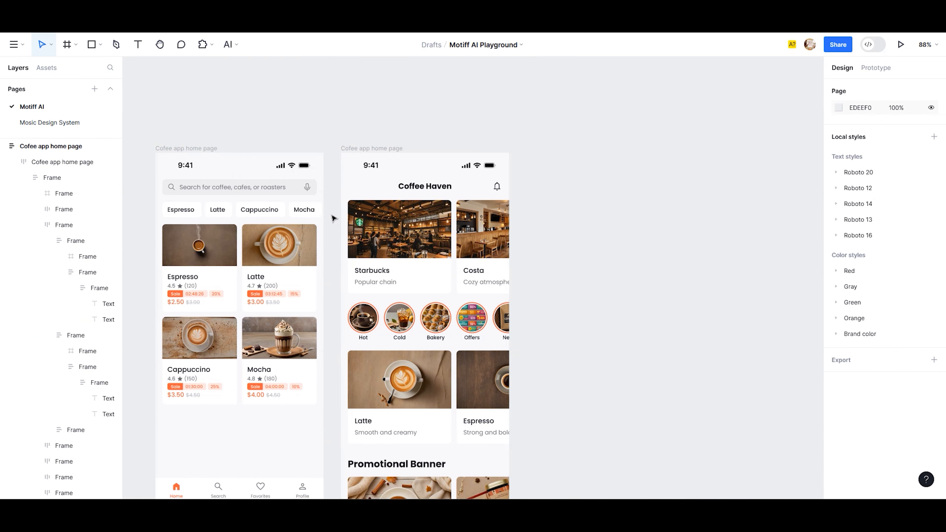
click(233, 47)
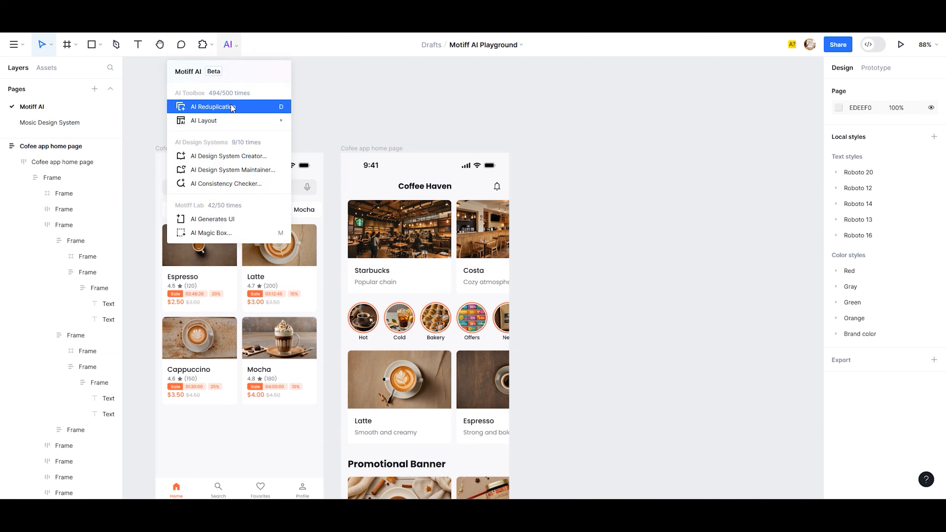
click(327, 131)
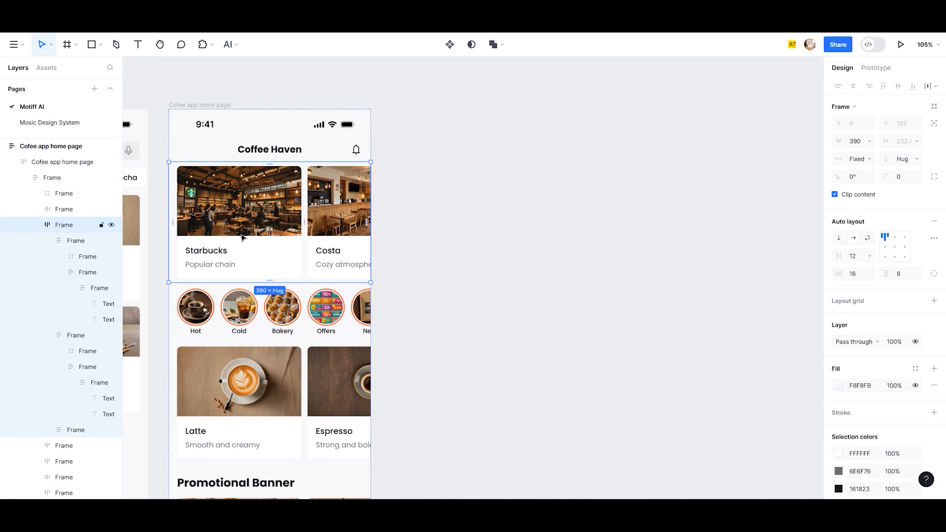
Place a copy of the Starbucks card on the empty canvas beside the Coffee Haven screen
double_click(243, 238)
drag(242, 237, 486, 225)
key(ctrl+z)
alt+drag(239, 219, 521, 233)
scroll(372, 254, down, 4)
scroll(479, 267, up, 6)
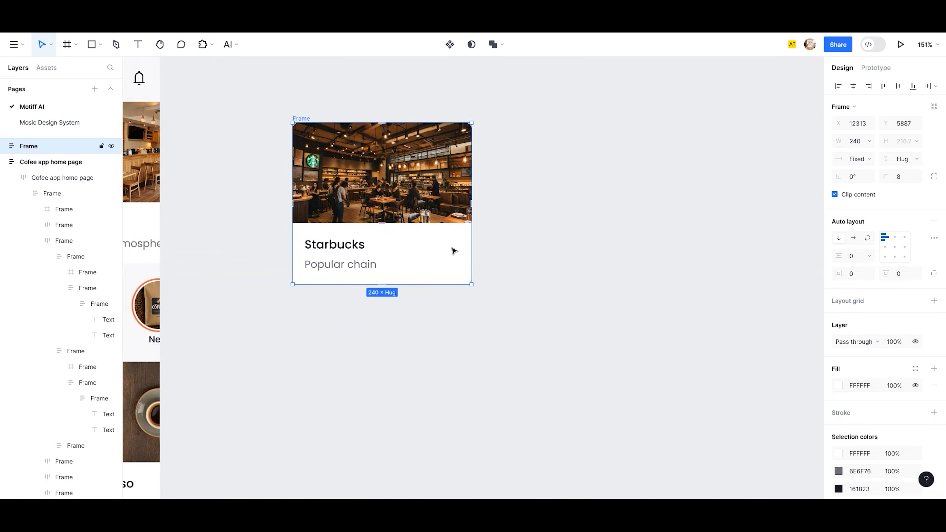
scroll(453, 247, up, 1)
scroll(491, 246, up, 1)
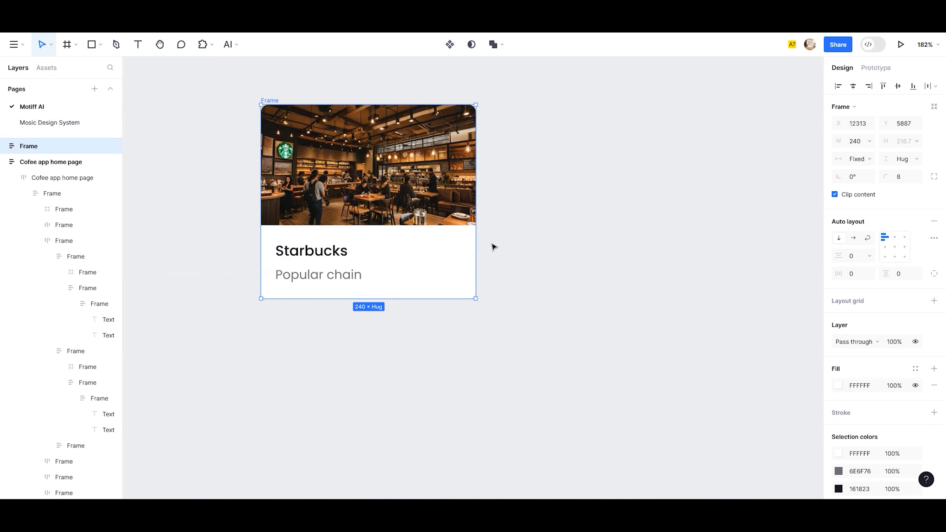
click(507, 234)
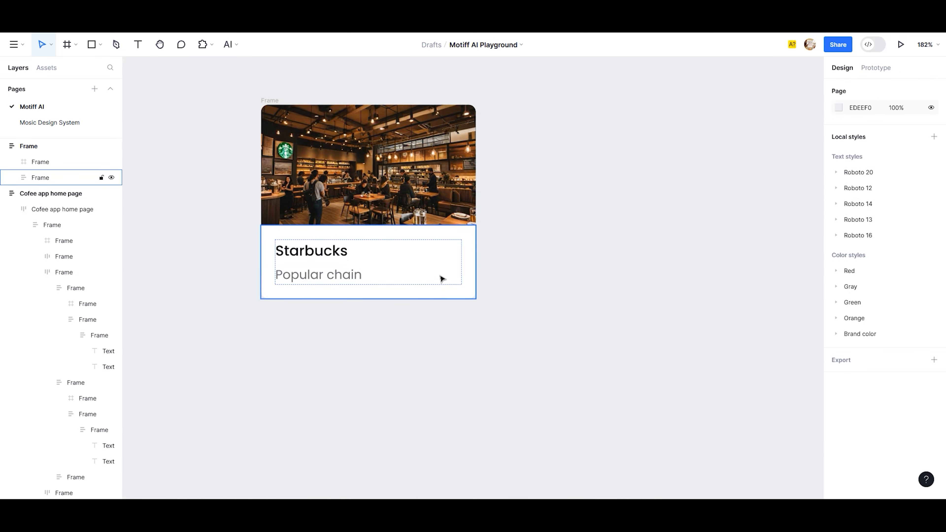
Use AI Reduplication on the copied Starbucks card to produce a two-by-two grid of cards
click(272, 93)
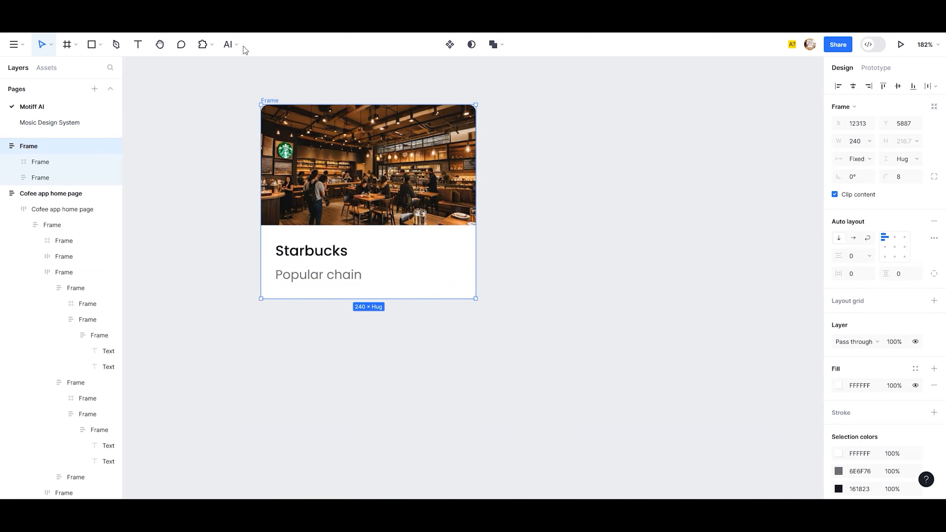
click(235, 46)
click(211, 105)
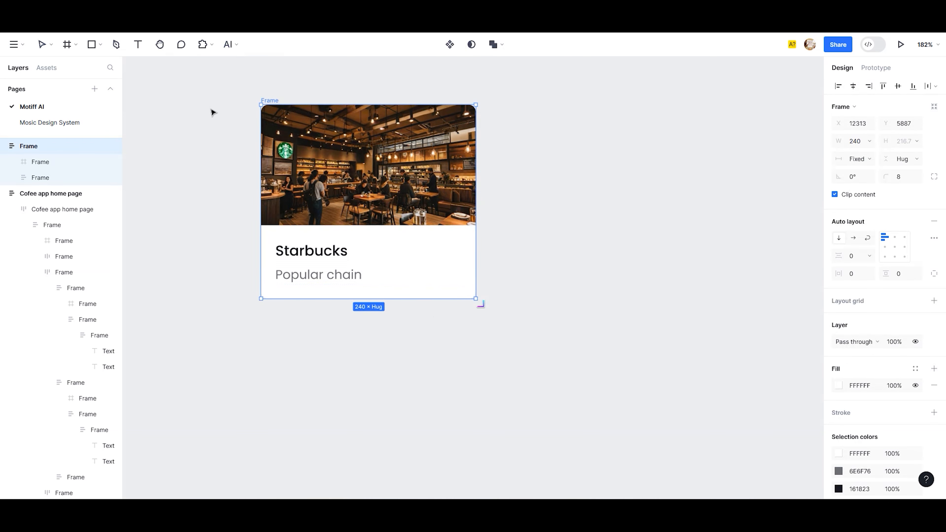
drag(484, 306, 686, 470)
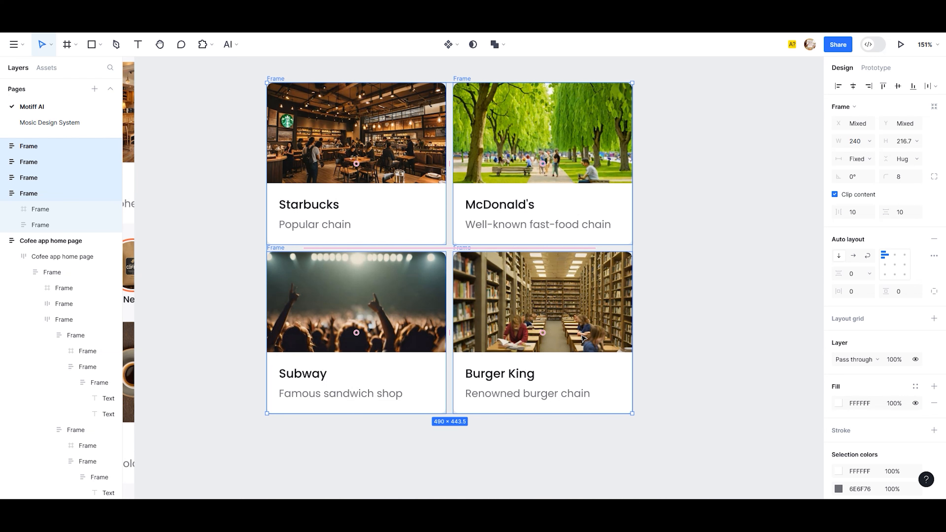
Review the reduplicated card grid and the sections of the Coffee Haven screen down to its navigation bar
click(314, 208)
scroll(314, 209, down, 5)
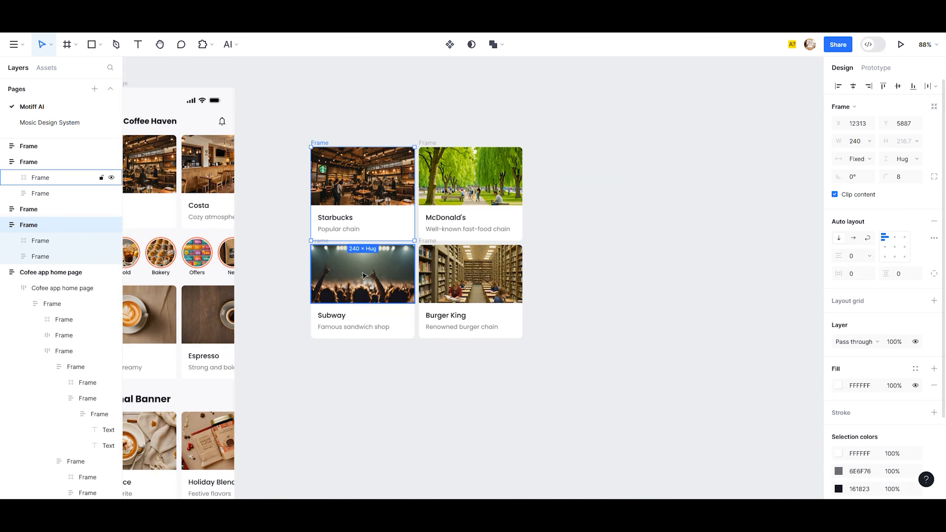
scroll(226, 294, up, 2)
scroll(225, 315, down, 10)
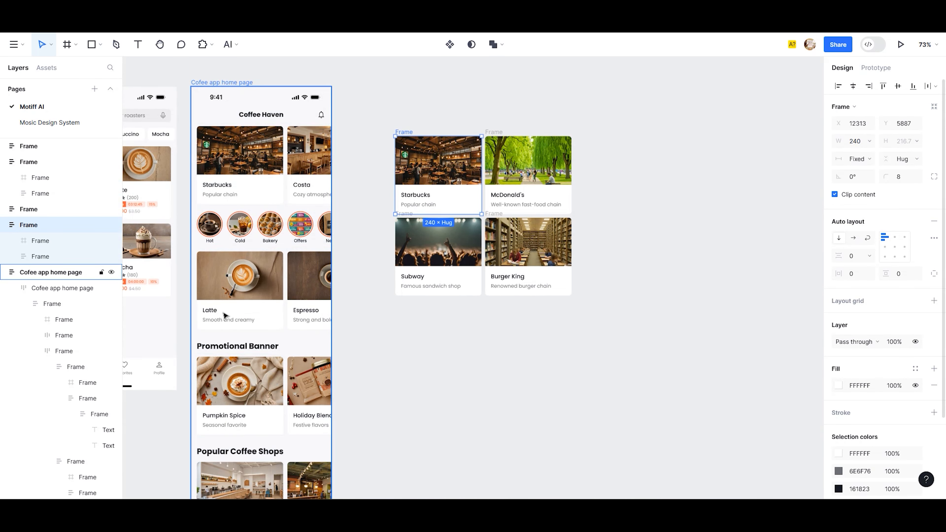
scroll(226, 315, up, 10)
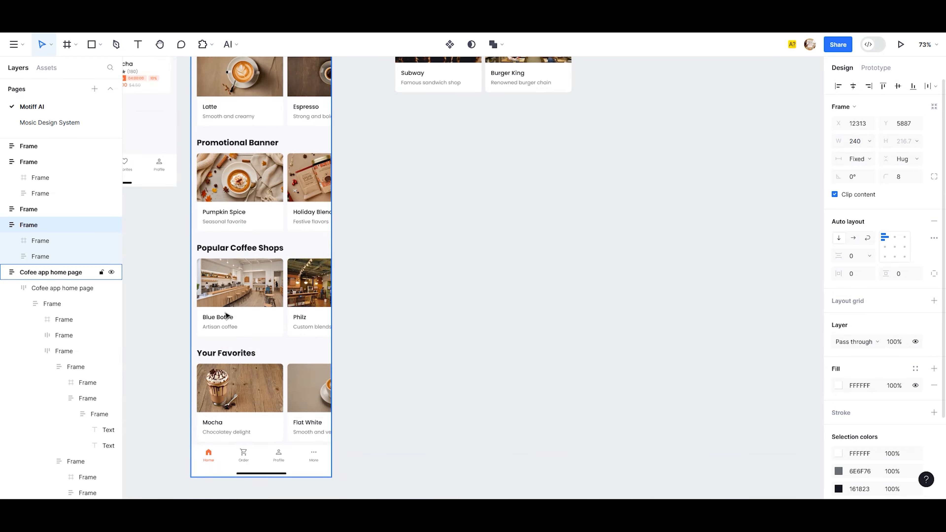
scroll(208, 301, up, 3)
click(209, 301)
scroll(209, 301, down, 5)
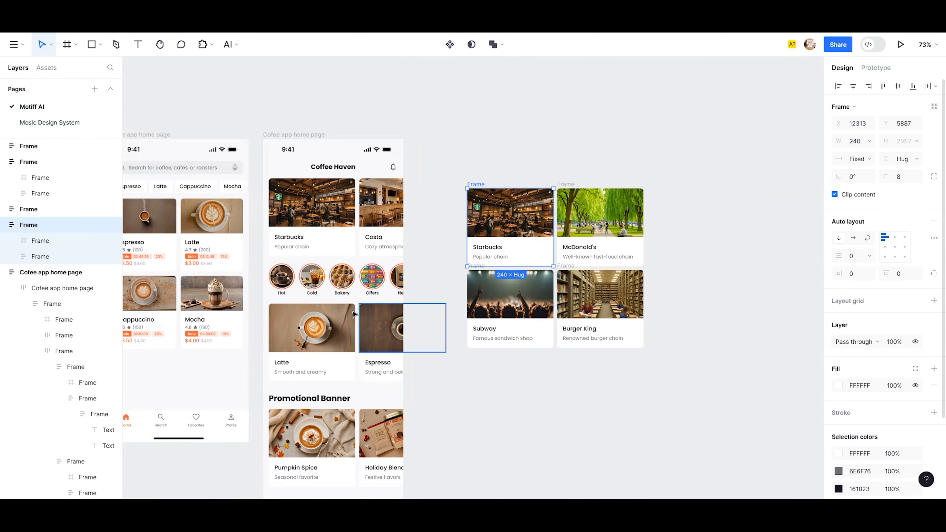
Use AI Reduplication on the Latte card in the Coffee Haven screen to add one more card beside it
scroll(359, 241, up, 6)
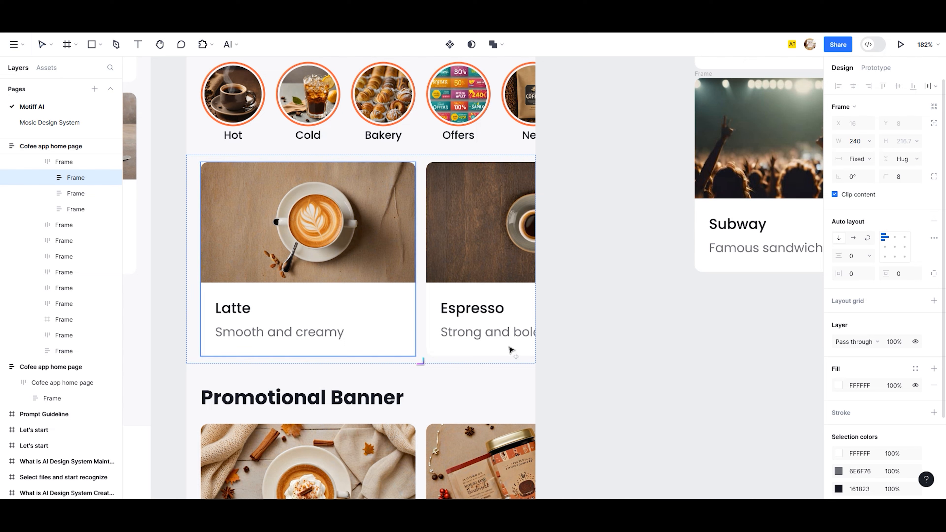
key(ctrl+d)
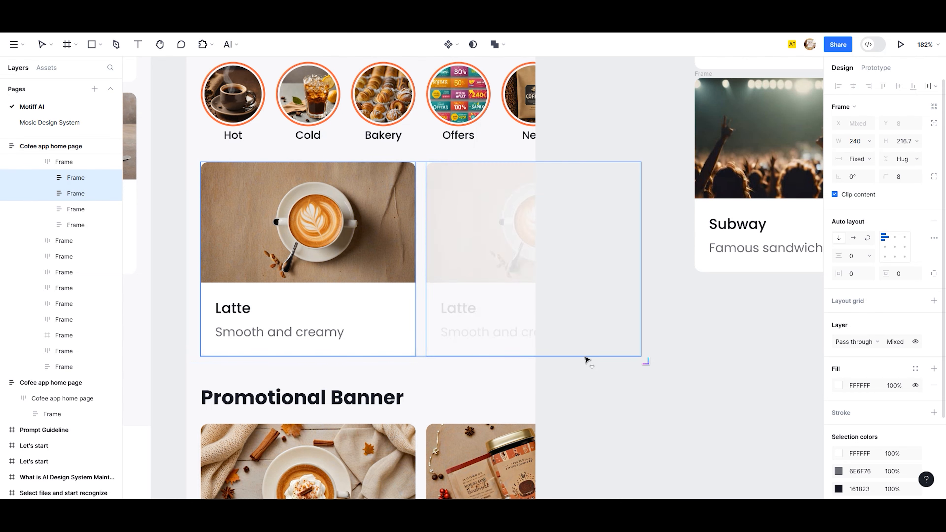
key(ctrl+z)
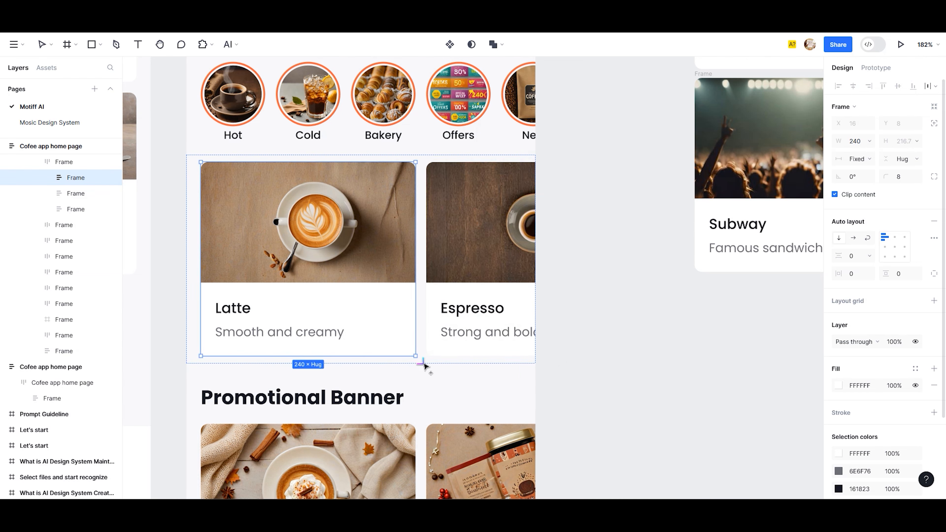
drag(423, 364, 583, 344)
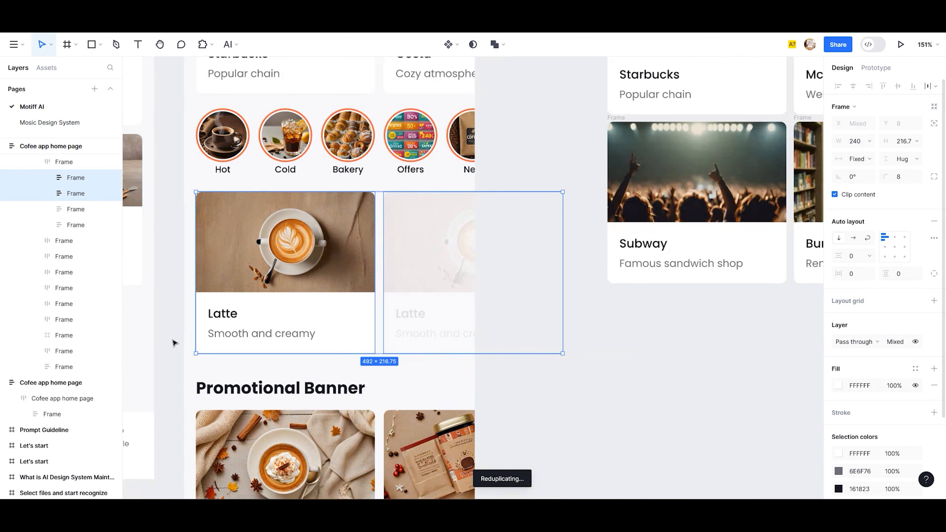
Review the card added beside Latte, comparing the Coffee Haven screen with the separate two-by-two card grid
scroll(173, 341, down, 2)
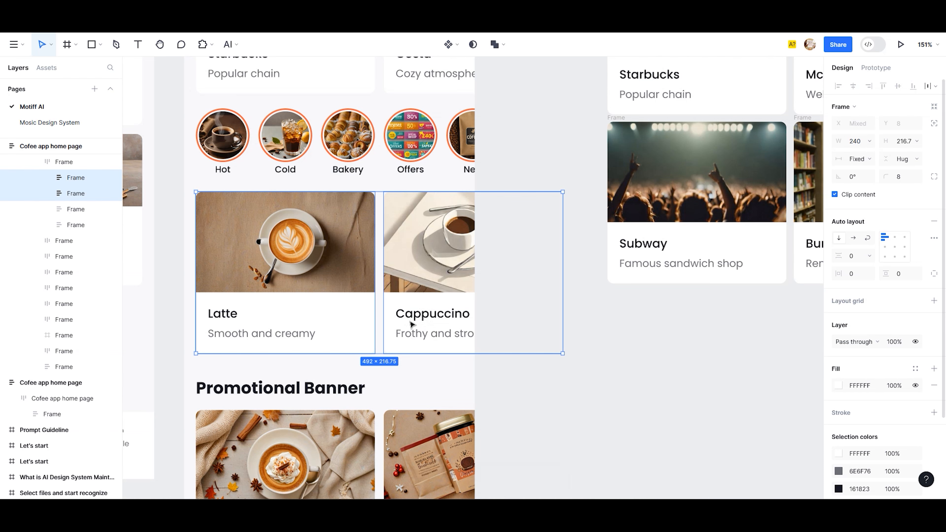
scroll(313, 302, up, 2)
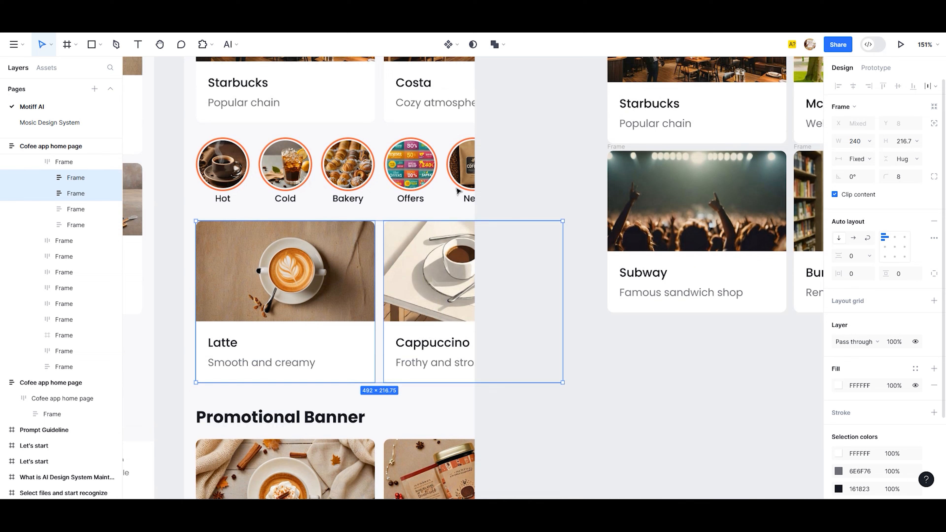
click(509, 180)
scroll(338, 258, down, 4)
scroll(358, 250, up, 2)
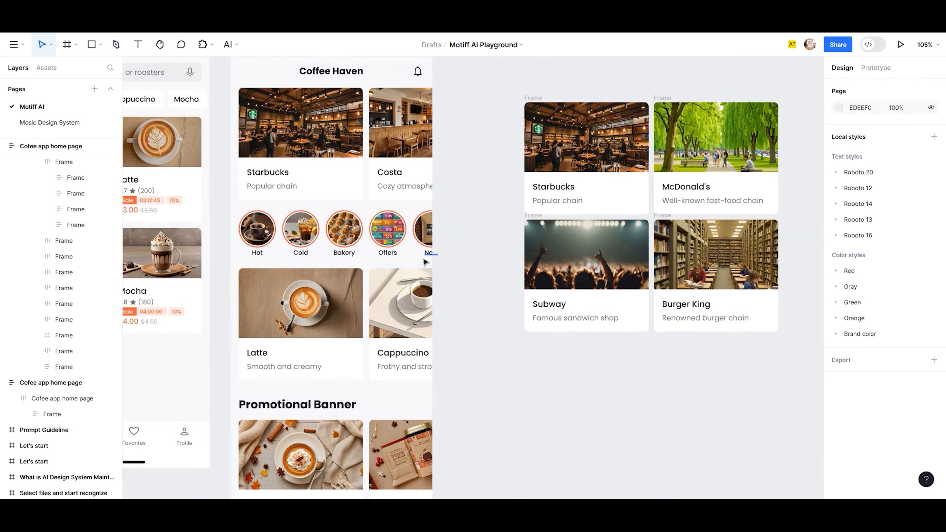
scroll(424, 260, down, 5)
scroll(374, 210, up, 2)
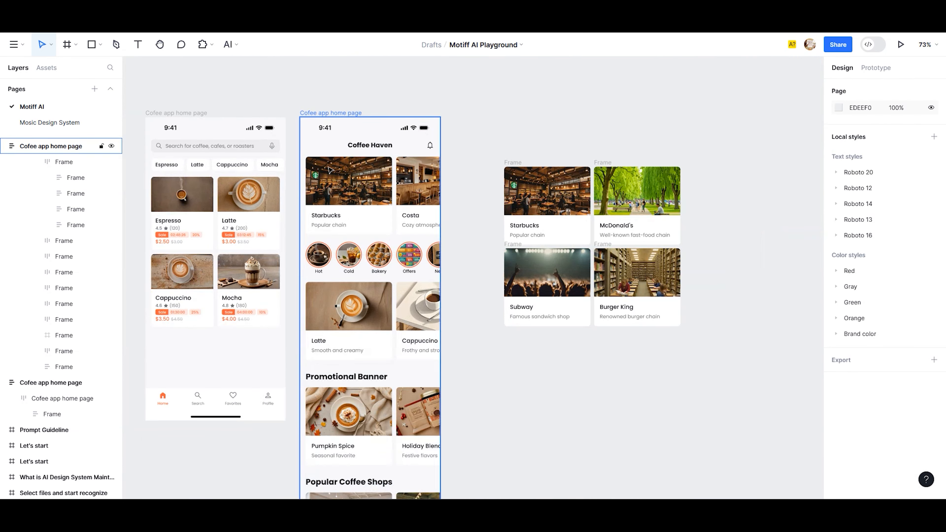
click(240, 47)
mouse_move(209, 125)
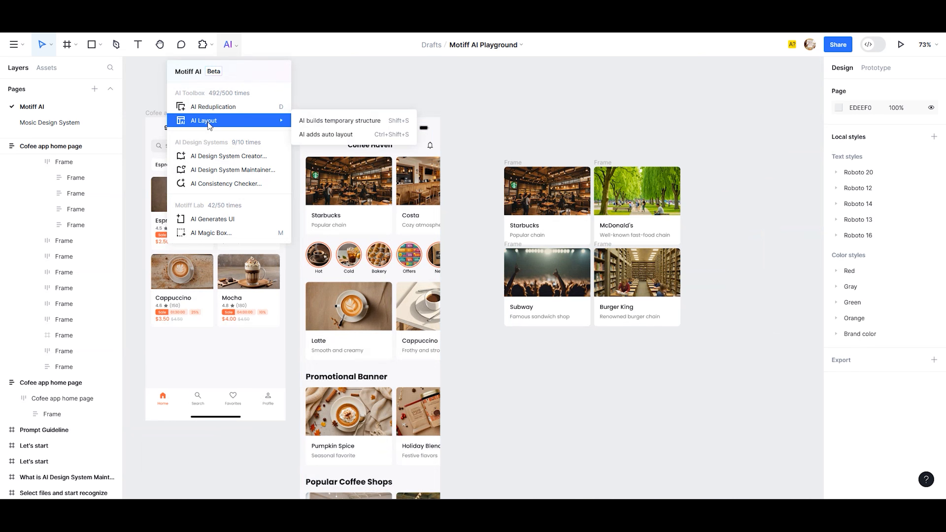
click(503, 377)
scroll(365, 316, down, 5)
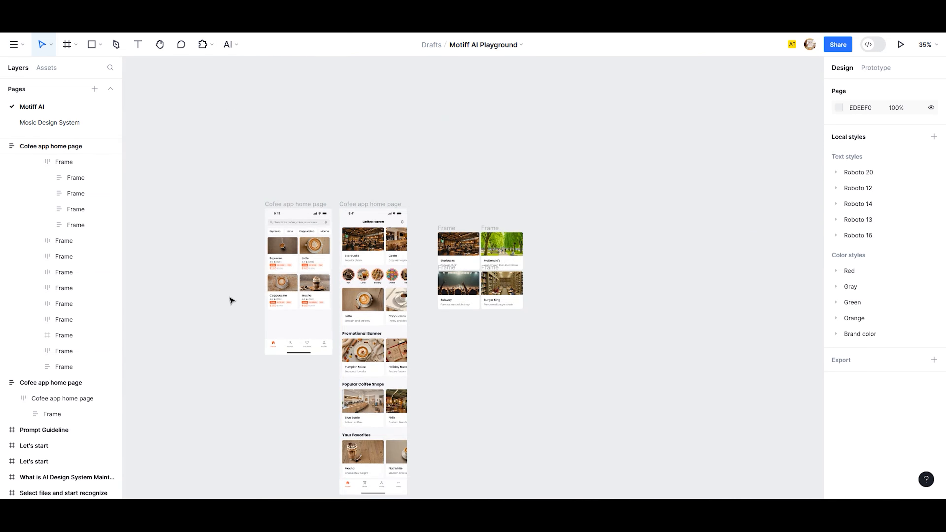
Duplicate the coffee home page that has the search bar, placing the copy beside it at about X 10885, Y 5740
scroll(235, 298, up, 5)
scroll(260, 295, up, 2)
click(333, 80)
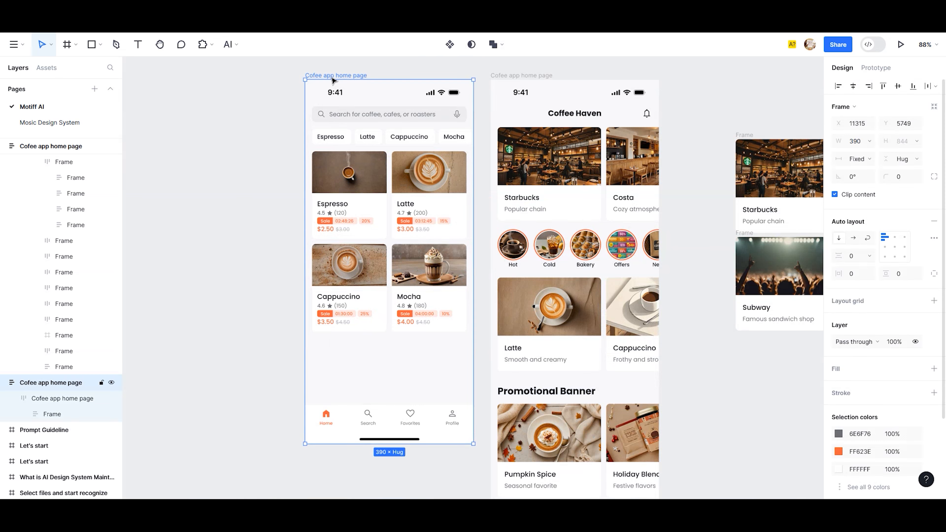
drag(331, 79, 149, 75)
scroll(447, 175, down, 1)
scroll(197, 237, up, 2)
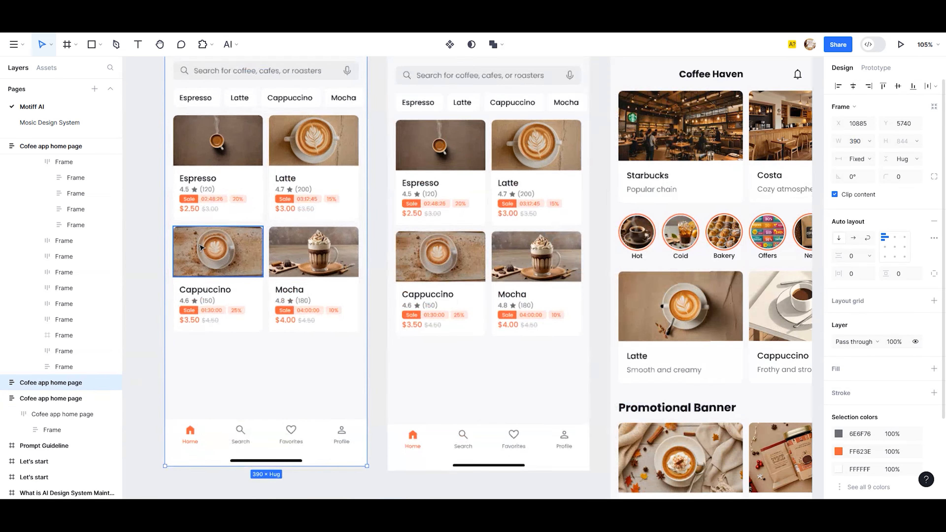
click(203, 242)
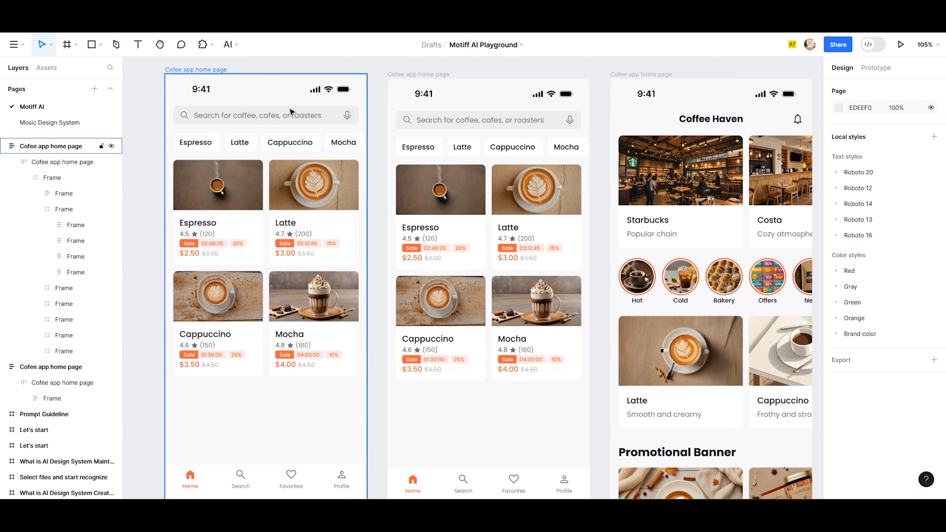
Apply AI Layout's "AI adds auto layout" to the duplicated coffee home page
click(208, 71)
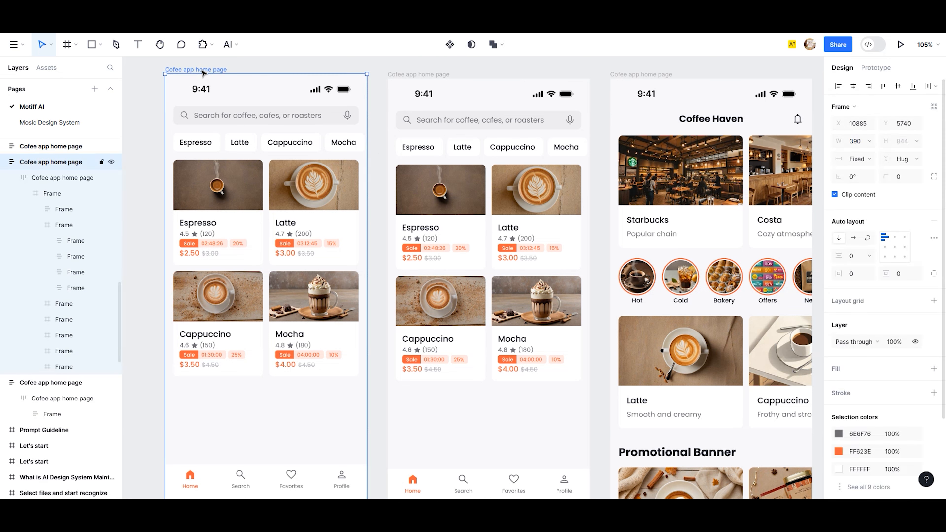
click(236, 46)
mouse_move(214, 124)
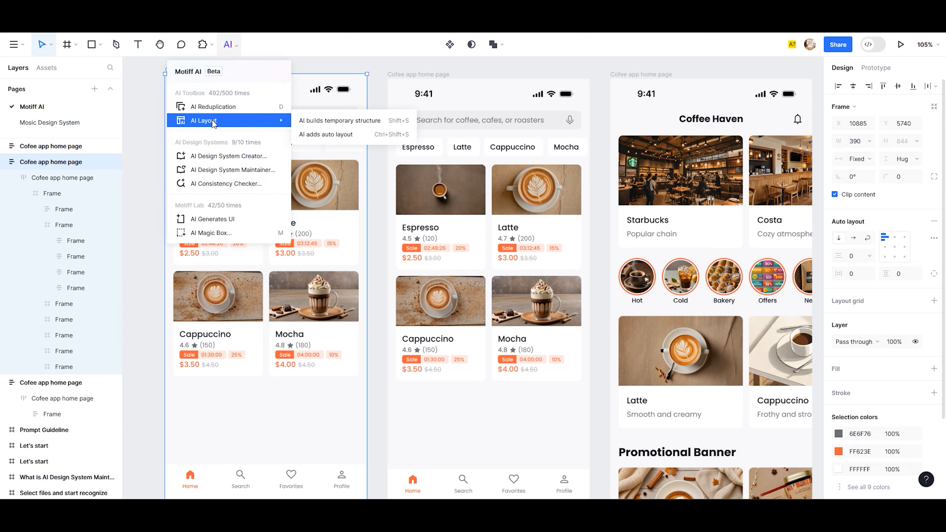
click(326, 135)
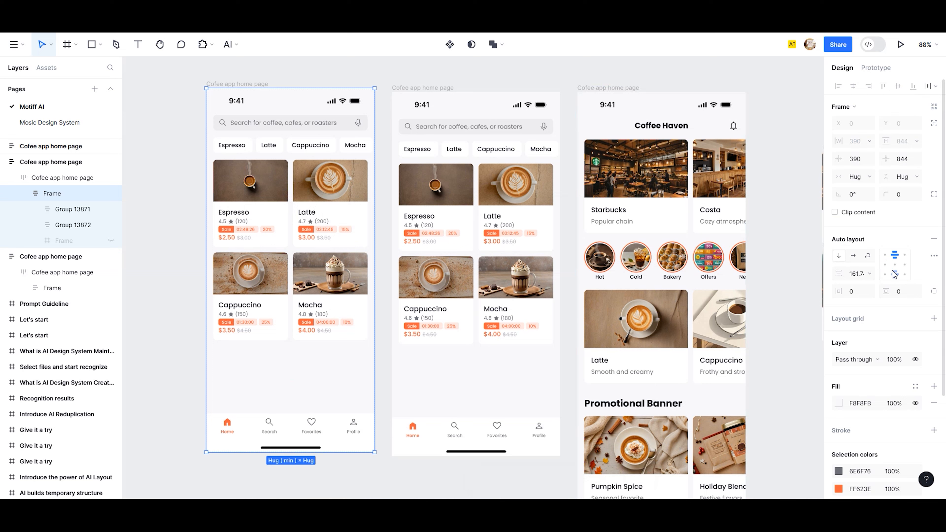
Inspect the layer structure of the duplicated coffee home page and delete the copy
click(234, 87)
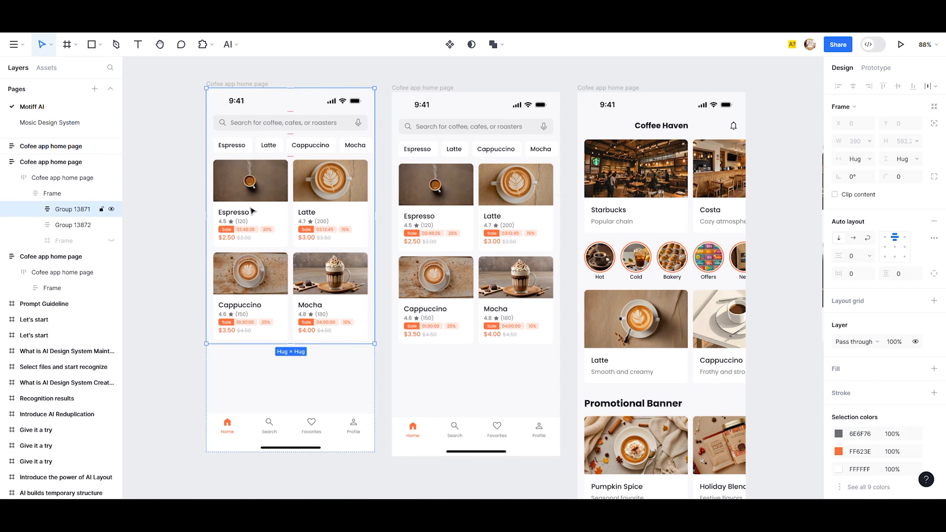
click(190, 208)
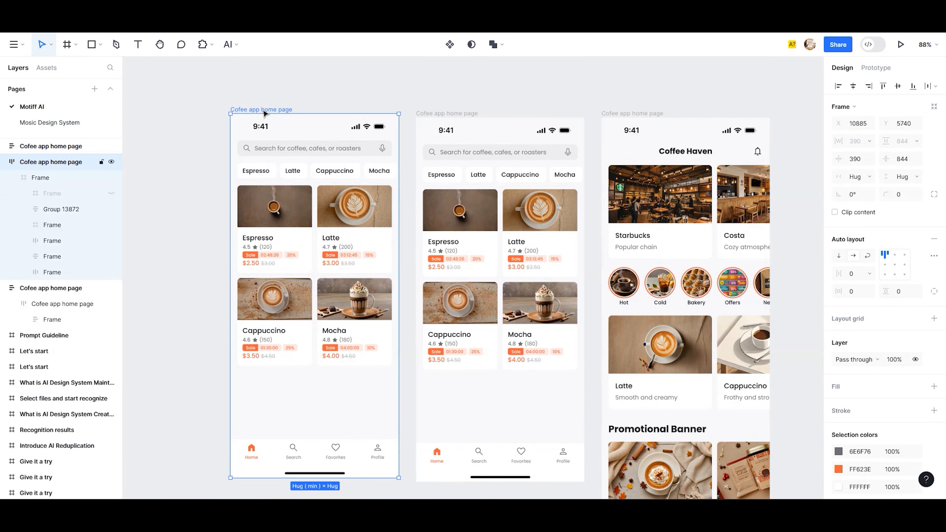
key(Delete)
Generate screens with AI Generates UI from the prompt "music app home page"
scroll(291, 157, down, 3)
click(227, 45)
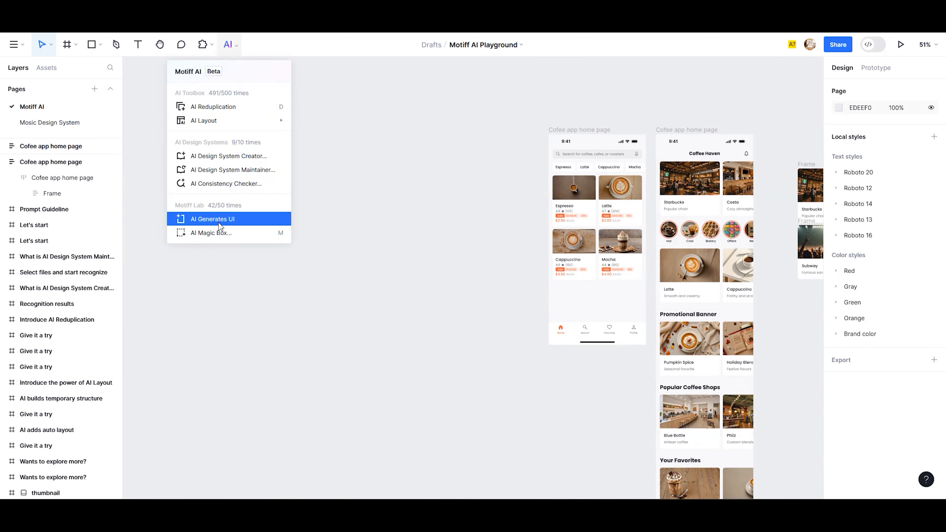
click(224, 222)
text(musi app home page)
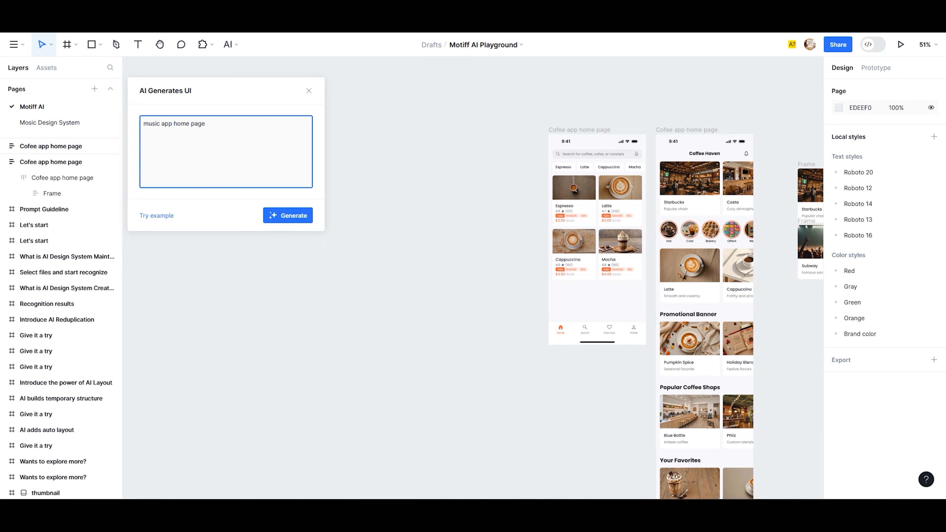
click(288, 215)
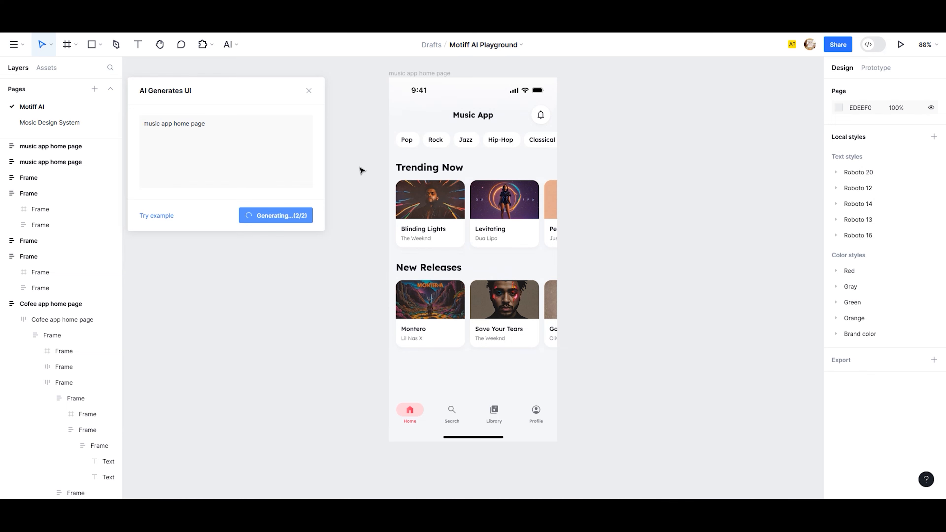
Move the prompt dialog aside and reposition the first generated Music App screen to about X 10452, Y 5682
drag(263, 88, 169, 73)
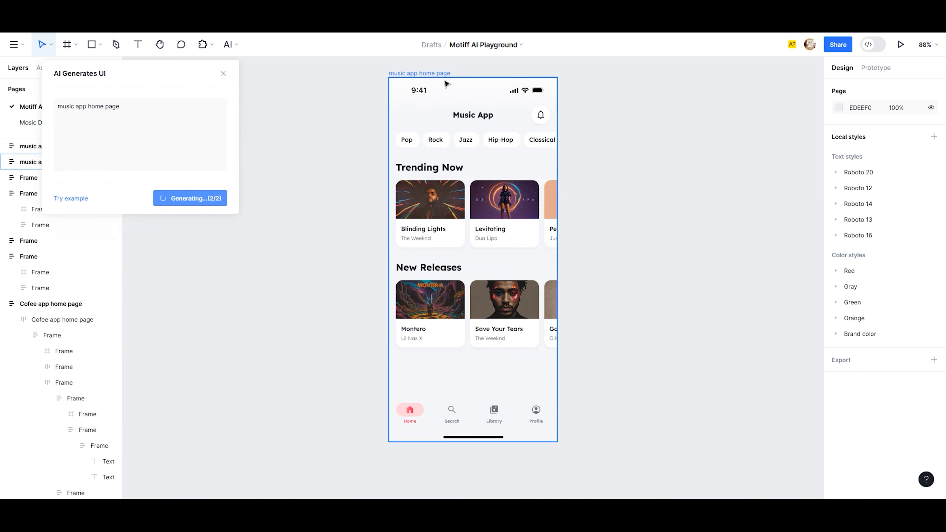
drag(443, 95, 399, 92)
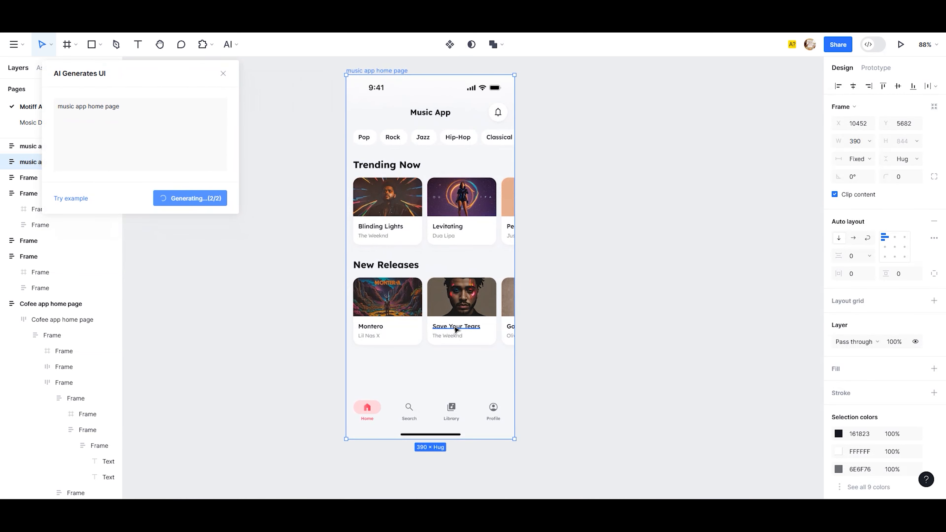
double_click(404, 308)
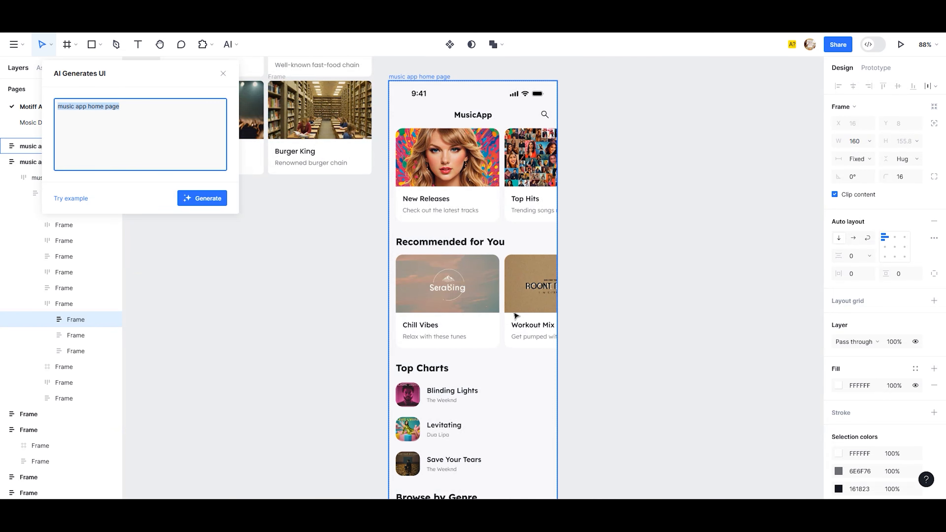
Place the taller generated MusicApp screen beside the first one, and move the Coffee Haven screen past the two-by-two card grid
scroll(433, 327, down, 2)
scroll(463, 334, down, 4)
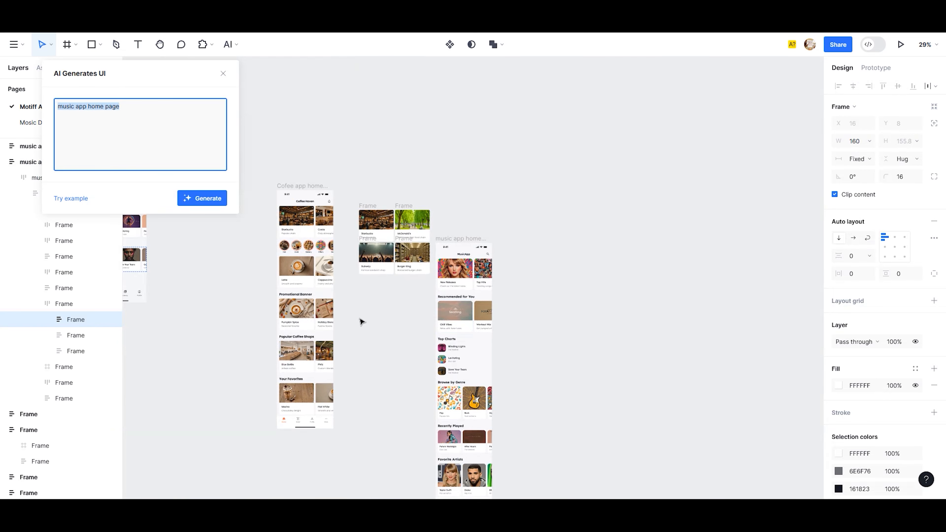
drag(441, 239, 208, 212)
scroll(562, 266, down, 4)
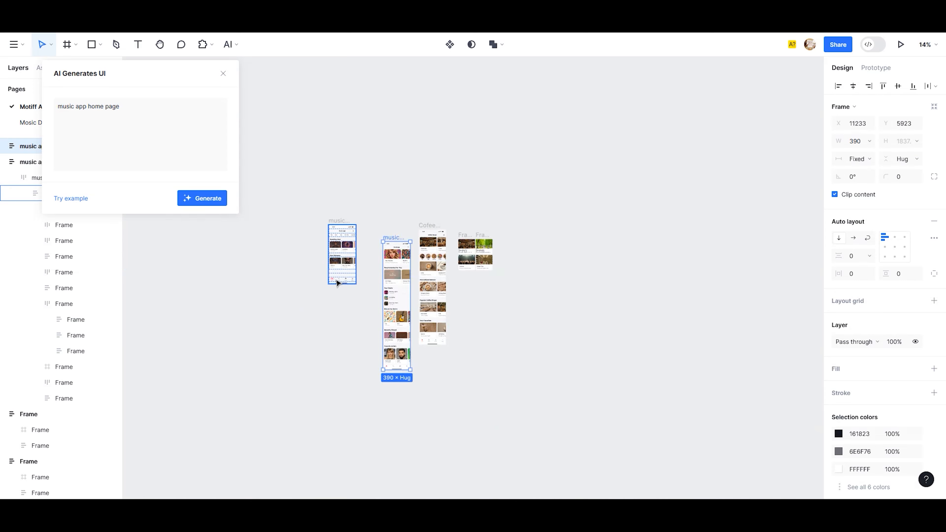
scroll(351, 270, up, 6)
drag(501, 153, 417, 93)
click(611, 106)
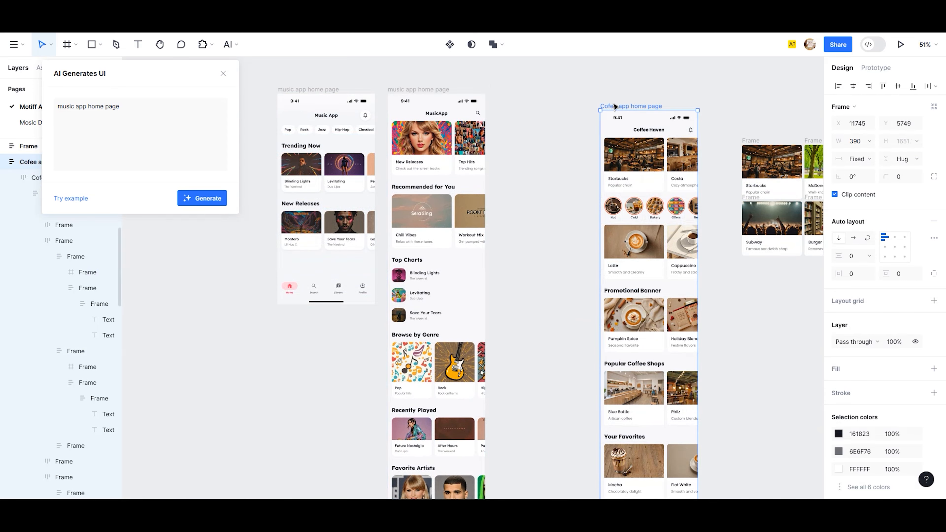
drag(643, 141, 770, 140)
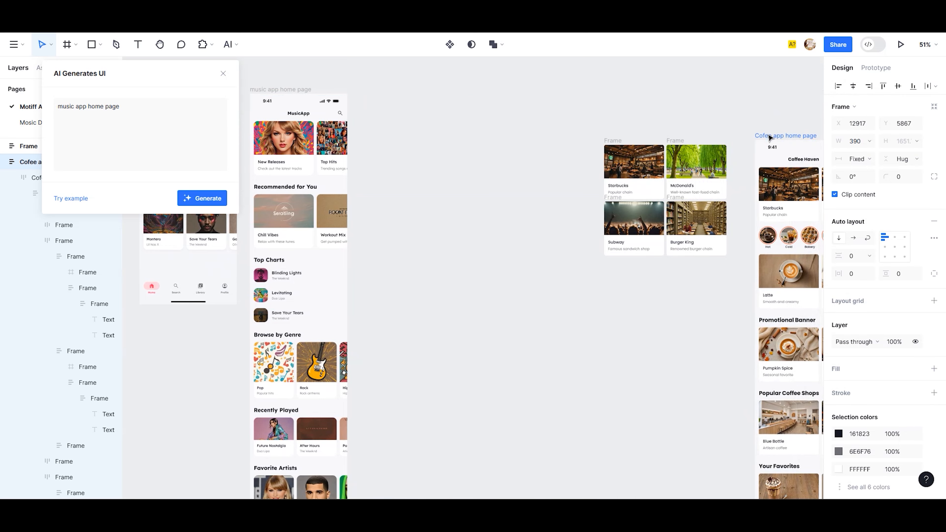
Delete the row of cards under the New Releases heading in the first Music App screen
scroll(762, 151, down, 5)
scroll(428, 168, up, 6)
scroll(404, 220, up, 2)
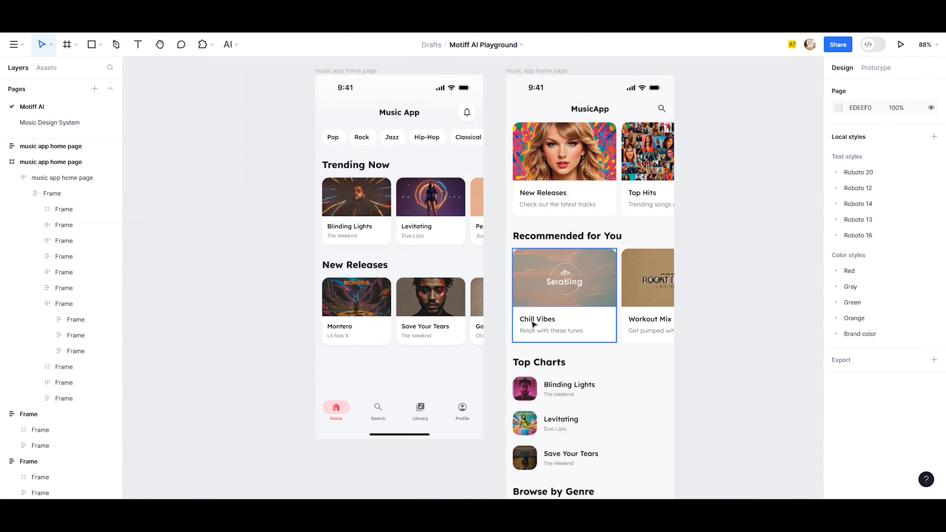
scroll(533, 321, up, 2)
double_click(324, 261)
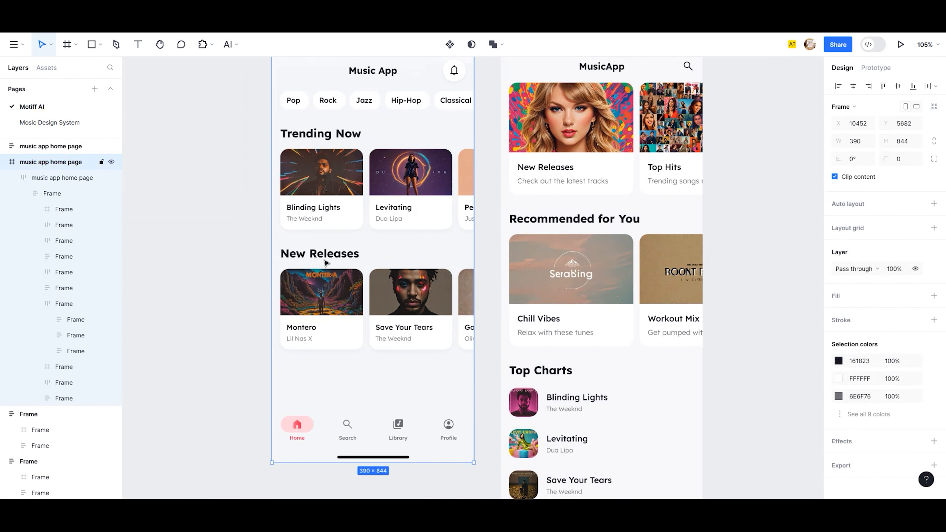
double_click(324, 267)
double_click(325, 269)
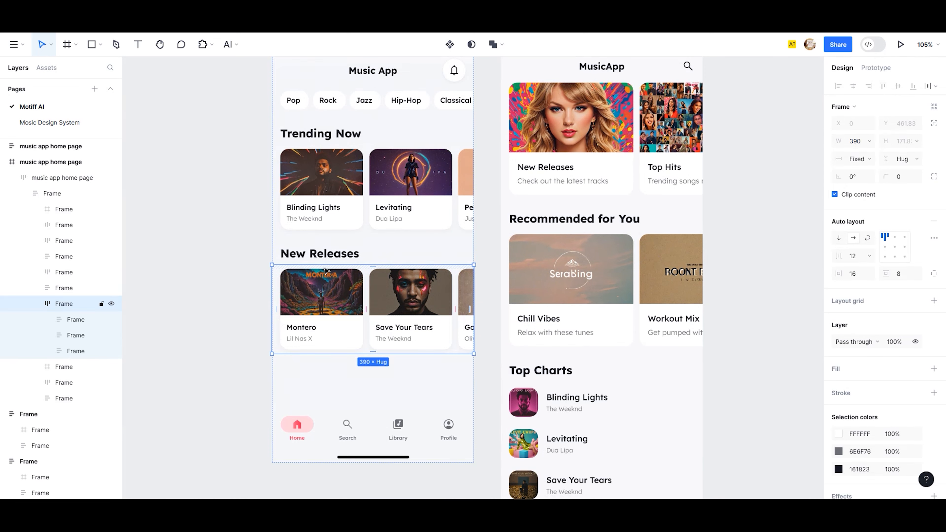
key(Delete)
Draw an AI Magic Box region about 344 × 231 under New Releases and request "card" as its content
scroll(372, 239, down, 1)
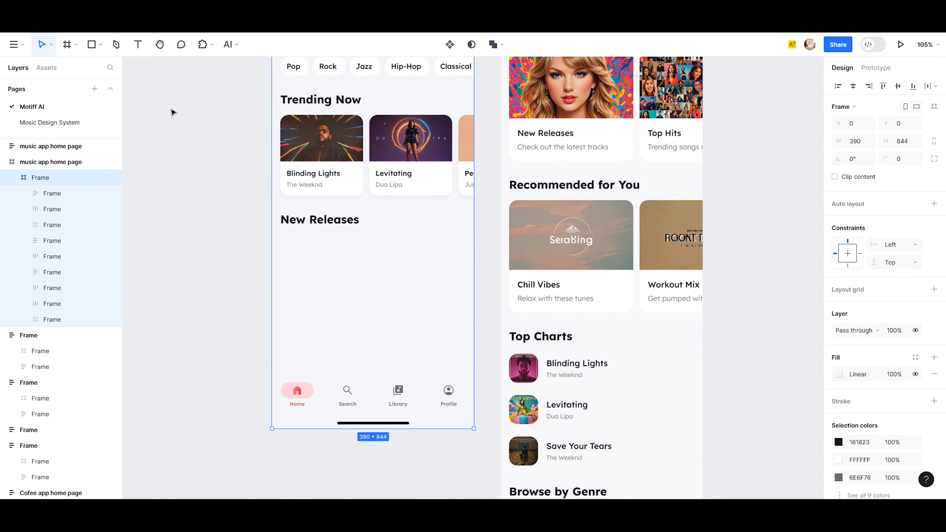
click(228, 44)
click(226, 235)
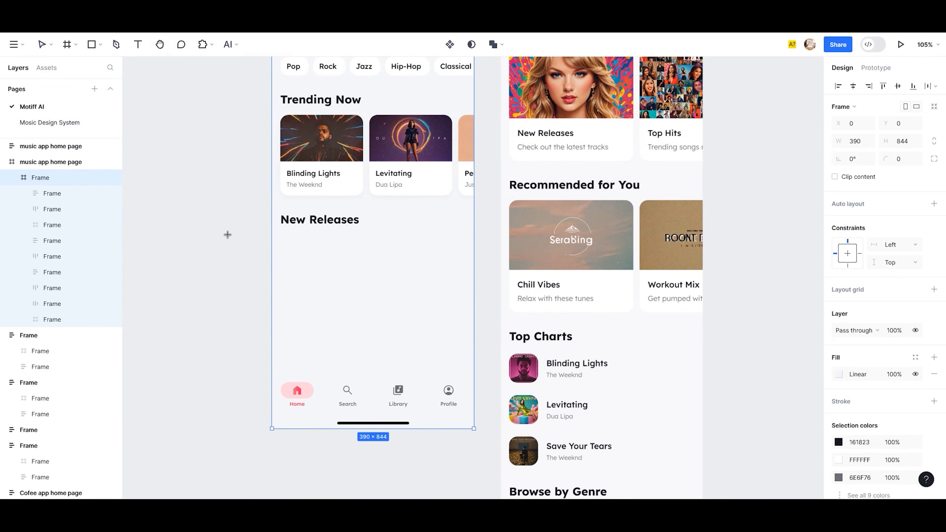
drag(284, 245, 462, 365)
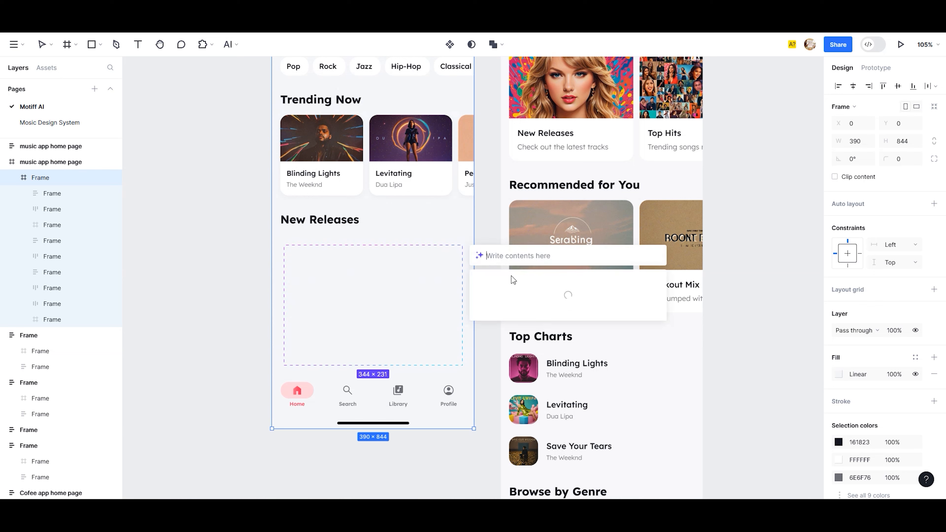
text(card)
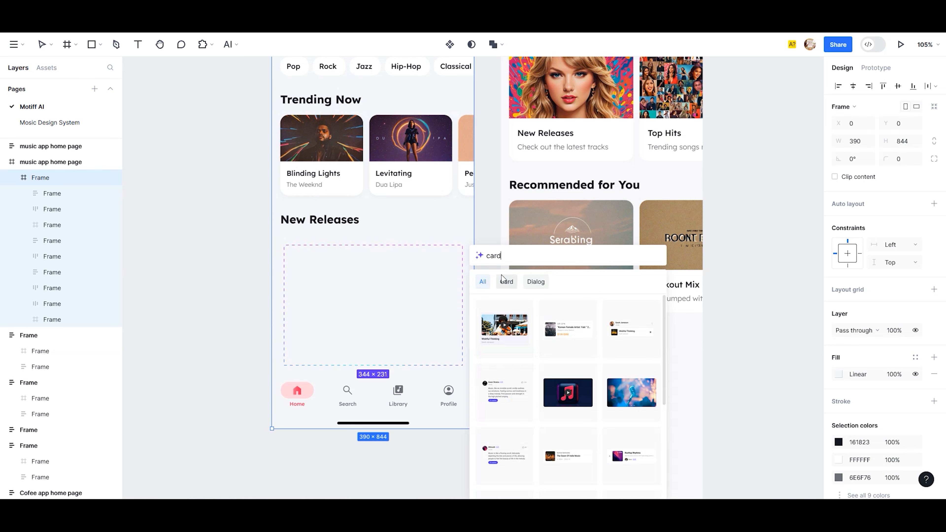
Browse the suggested cards and insert the "Wishful Thinking" video card into the New Releases area
scroll(515, 323, down, 2)
scroll(515, 323, up, 2)
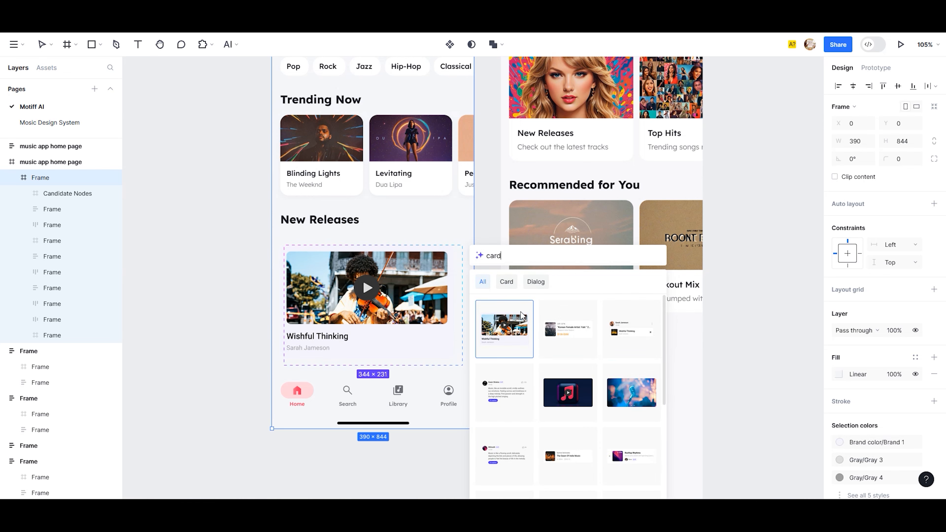
click(522, 314)
click(222, 293)
Delete the two-by-two card grid and the Coffee Haven screen from the canvas
scroll(432, 306, down, 6)
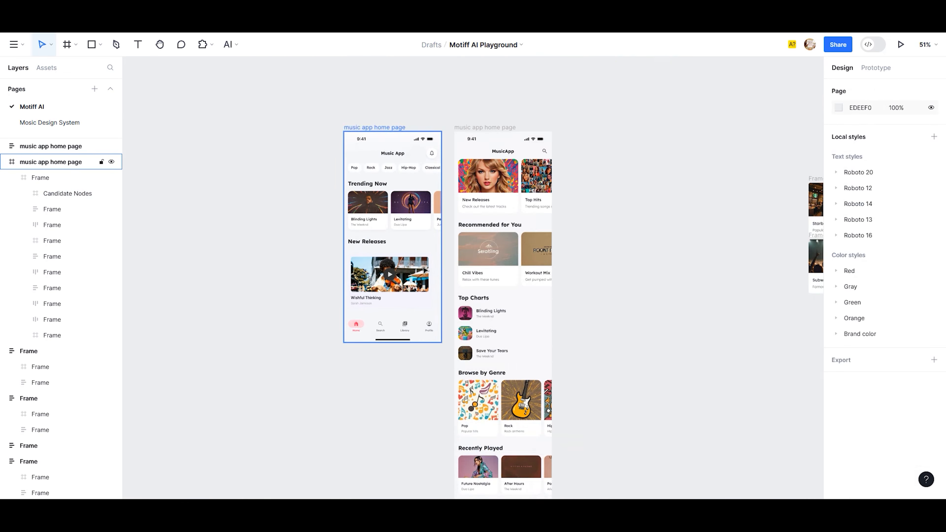
scroll(356, 292, up, 3)
scroll(273, 280, down, 5)
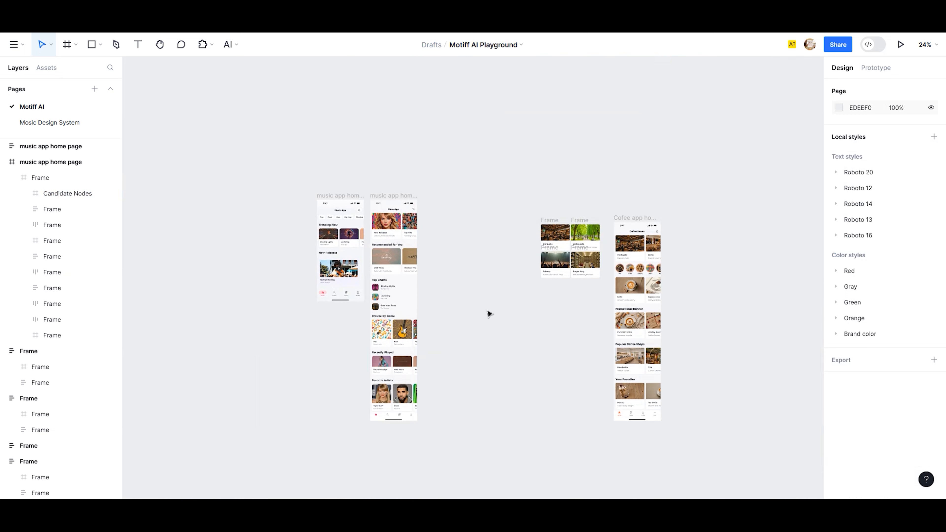
drag(500, 205, 726, 440)
key(Delete)
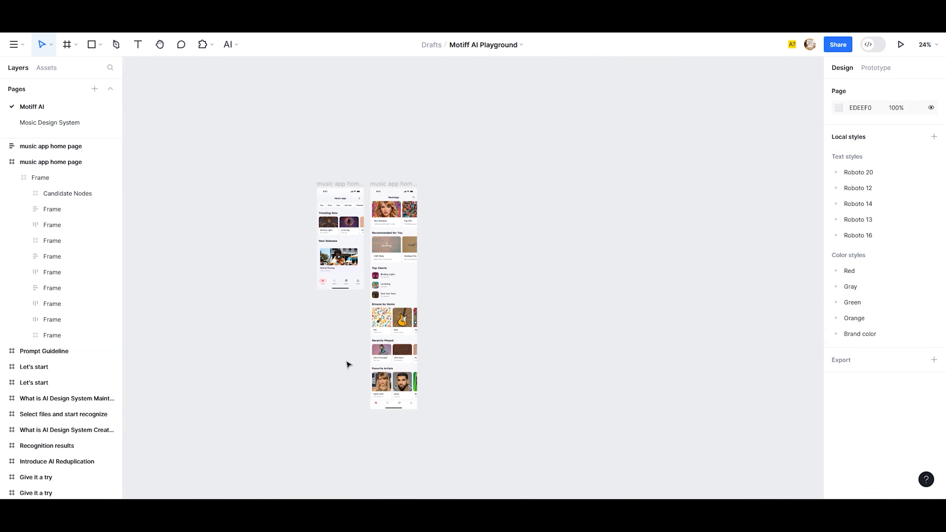
Open the AI Design System Creator and select the Motiff AI Playground draft as the file to recognize
scroll(322, 347, up, 5)
scroll(439, 281, up, 1)
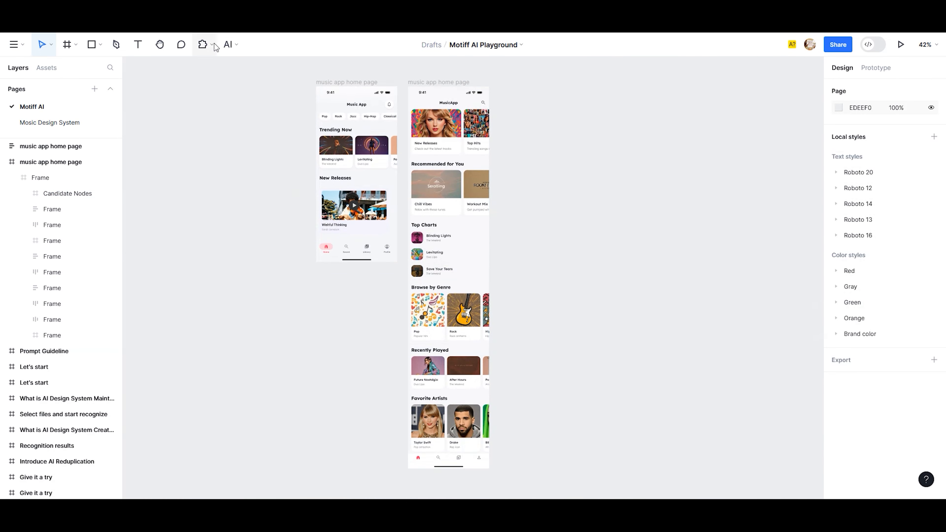
click(238, 47)
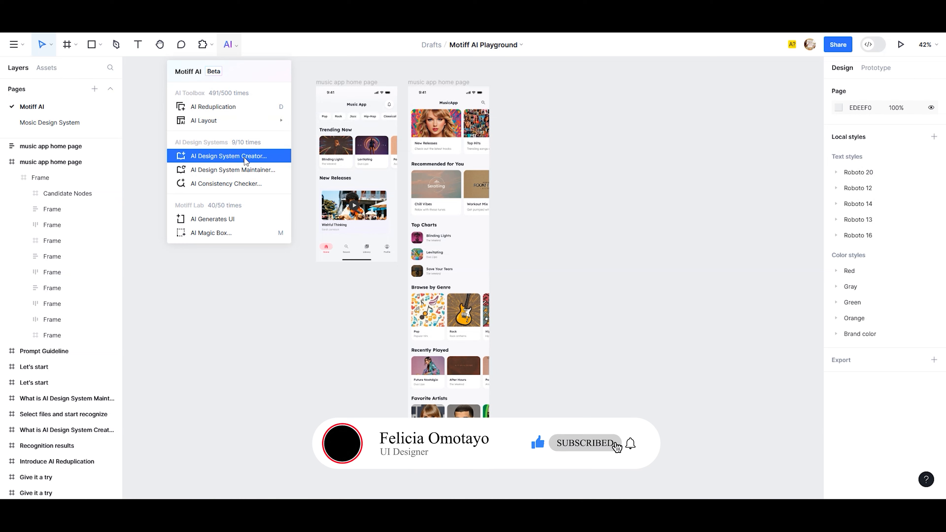
click(238, 161)
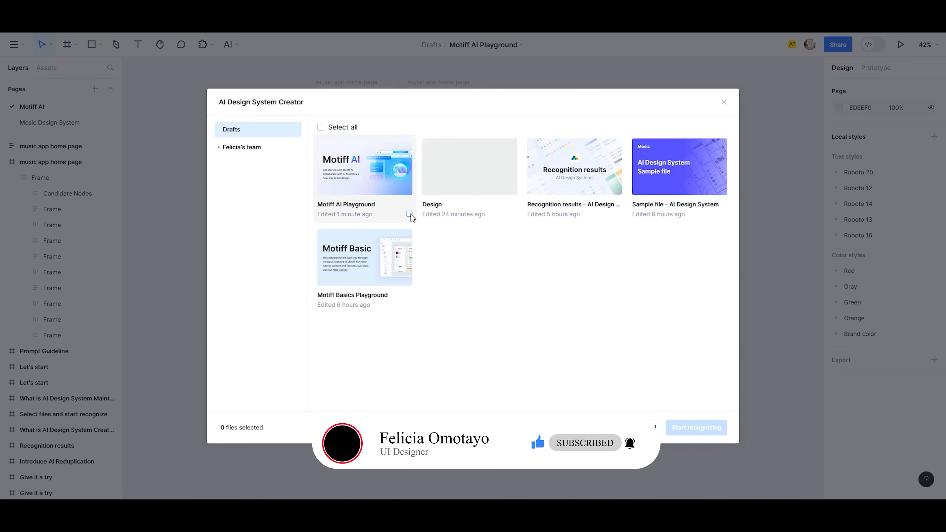
click(409, 214)
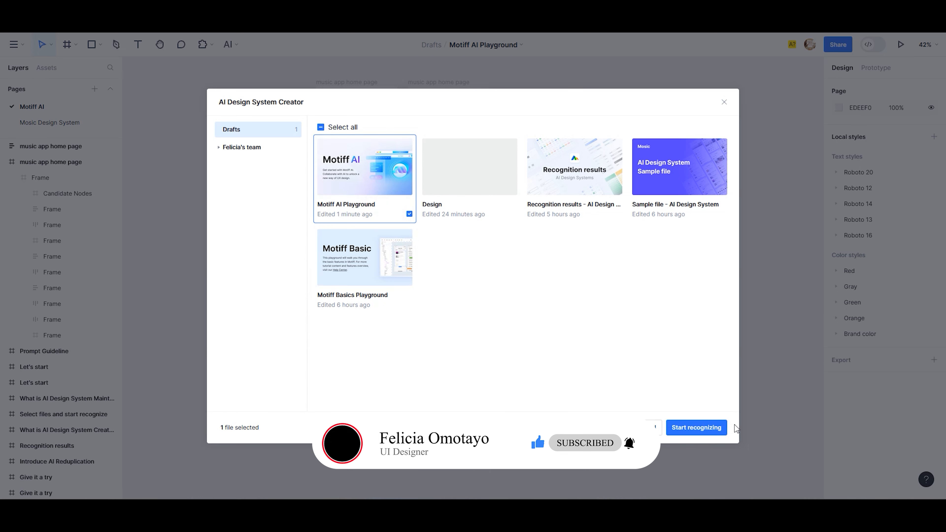
Run the AI recognition on the selected draft and open the generated recognition results file
click(697, 429)
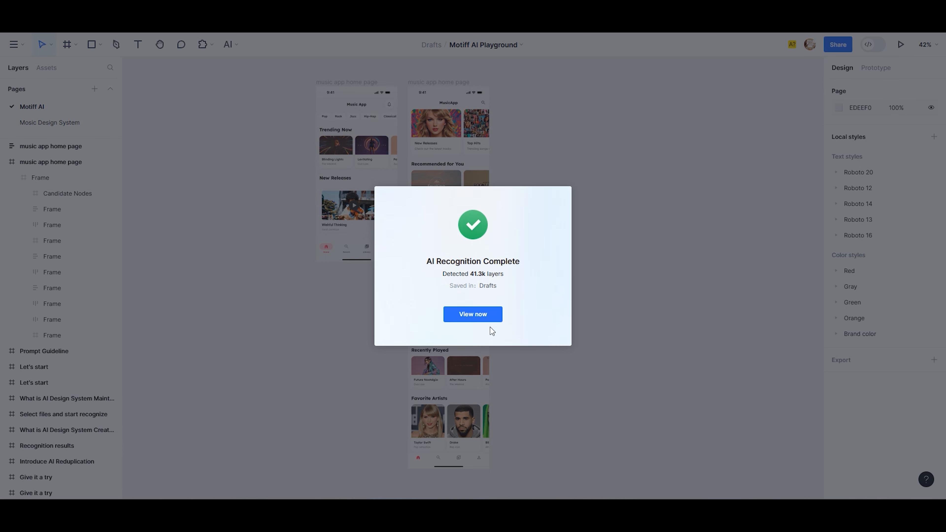
click(487, 313)
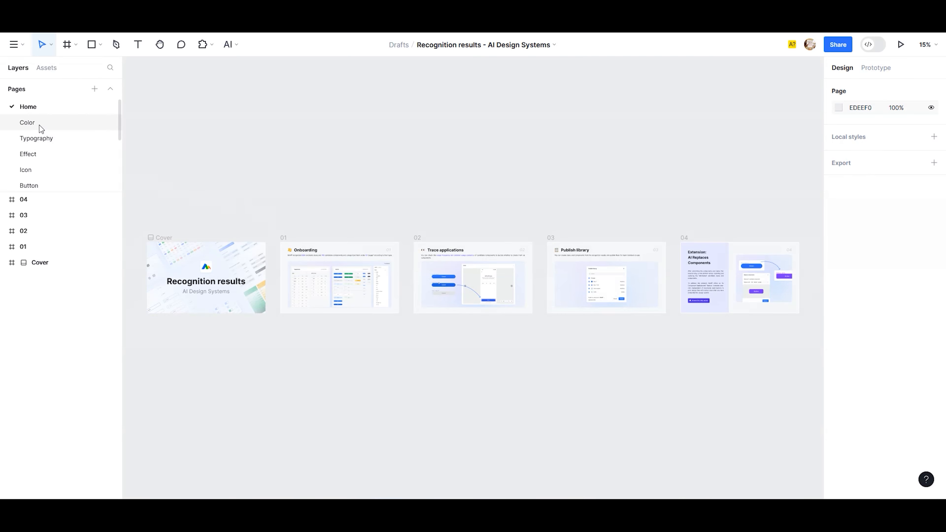
Examine the extracted solid colors and their usage labels on the Color page of the recognition results
click(40, 124)
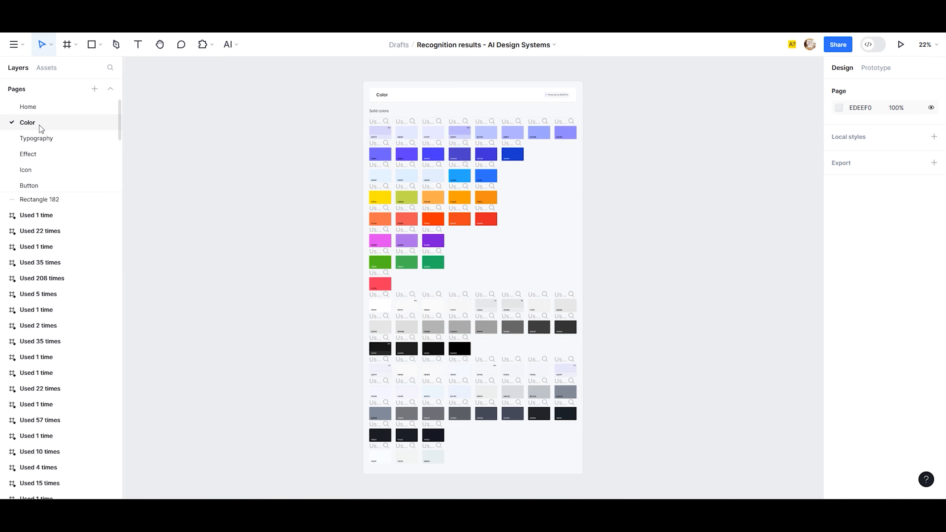
scroll(452, 126, up, 5)
scroll(475, 122, right, 3)
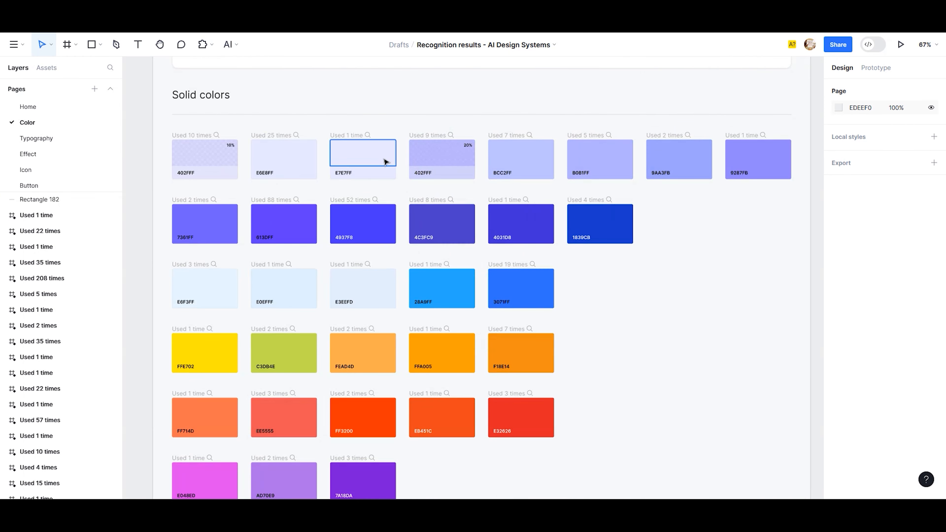
scroll(293, 186, up, 1)
scroll(292, 182, down, 12)
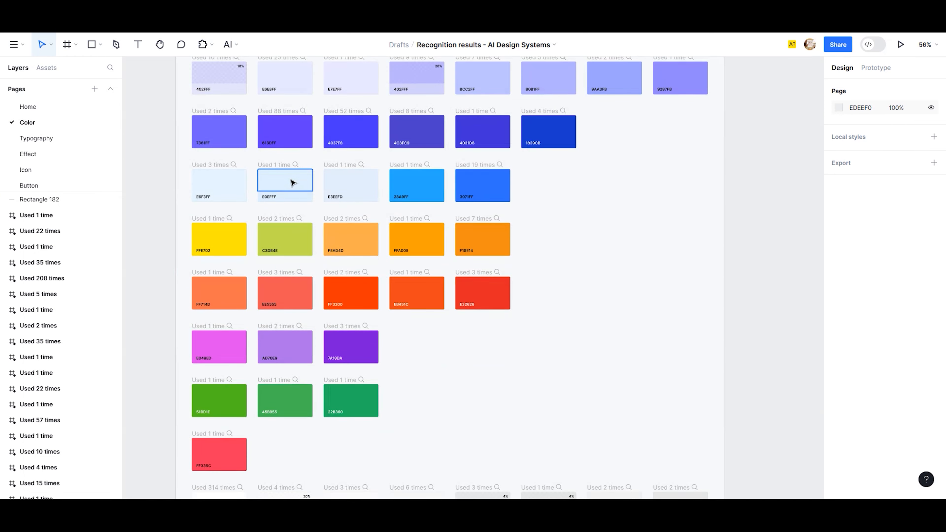
scroll(293, 183, down, 3)
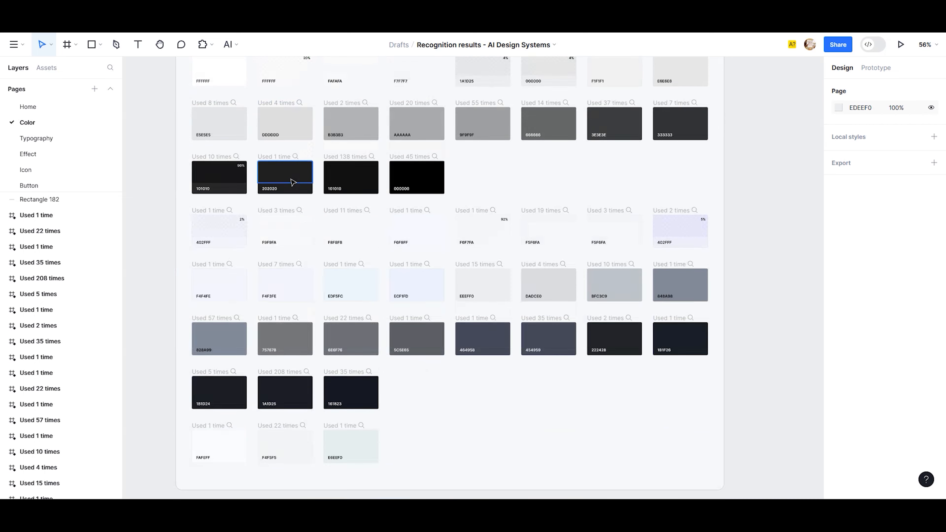
scroll(293, 182, up, 11)
scroll(292, 183, up, 8)
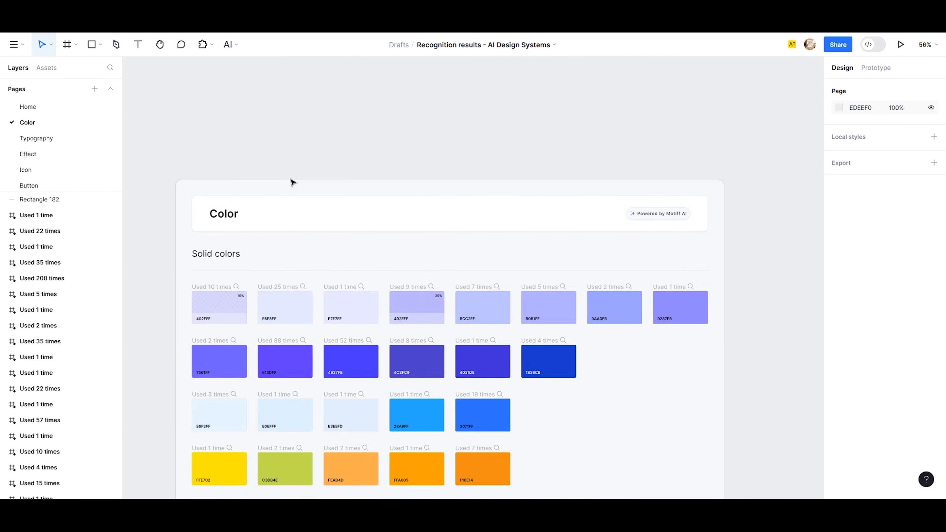
scroll(293, 183, down, 3)
scroll(277, 209, up, 3)
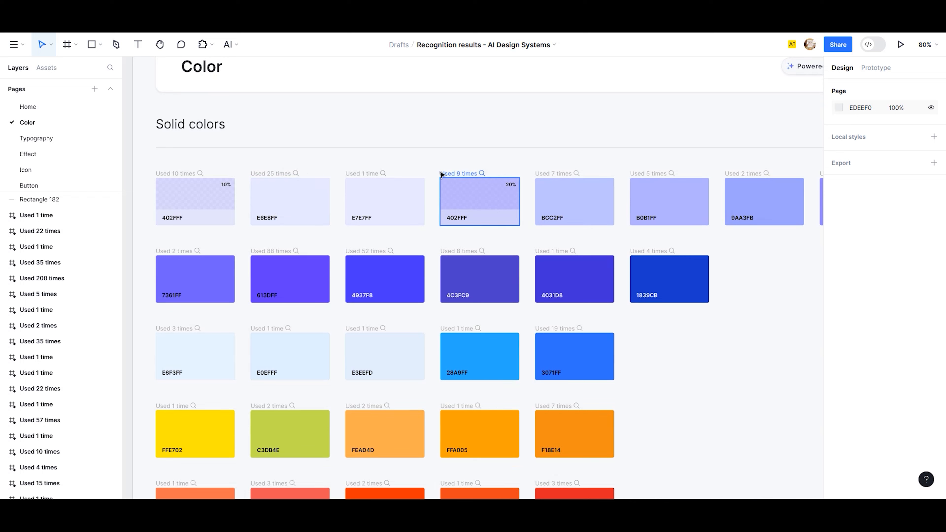
Inspect the usage details of the E6E8FF and 613DFF color swatches, closing each details view after checking it
click(296, 173)
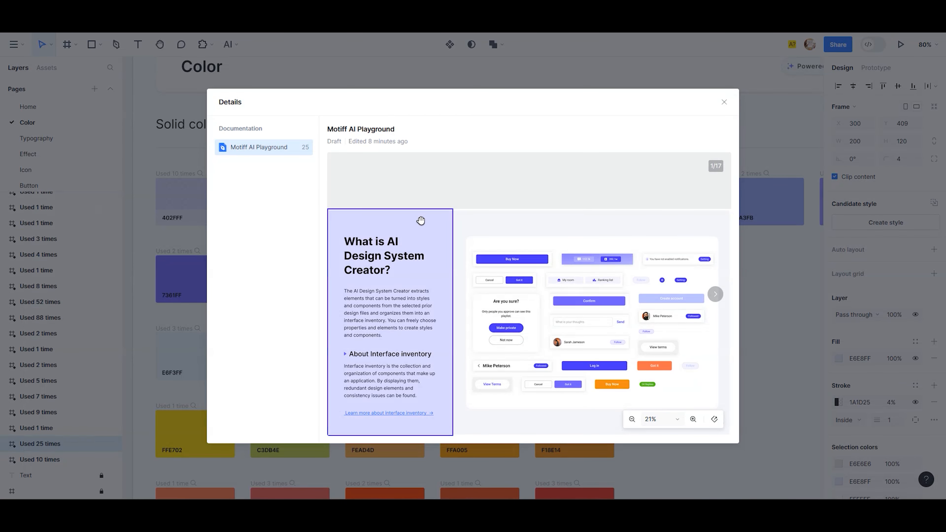
scroll(421, 220, down, 2)
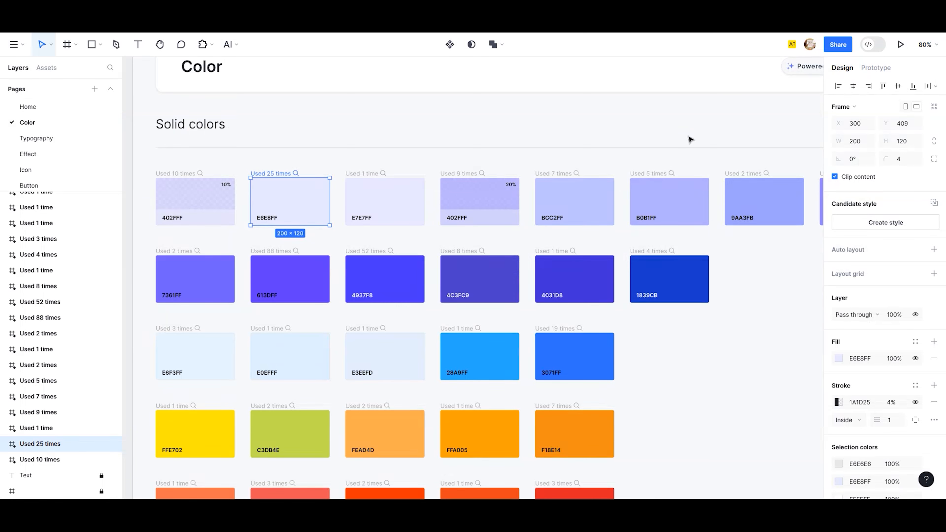
click(724, 102)
click(295, 253)
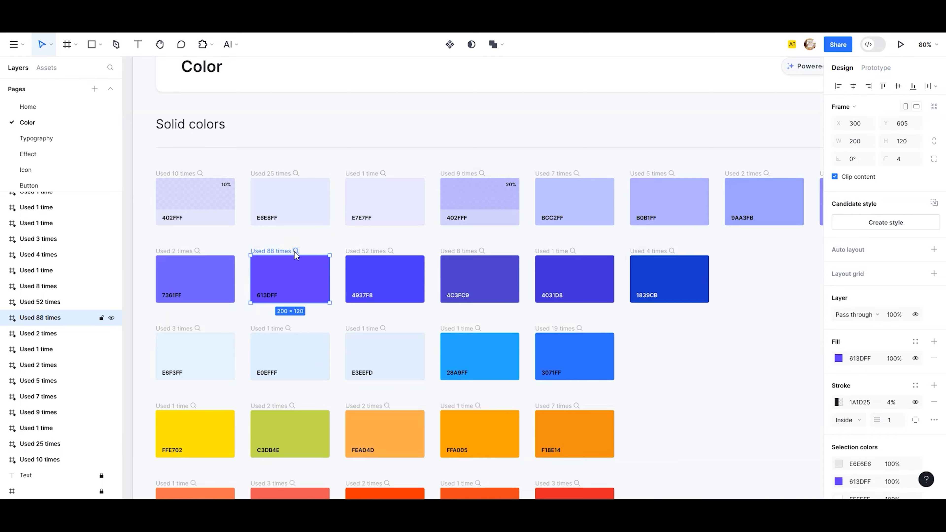
click(295, 251)
scroll(401, 268, down, 1)
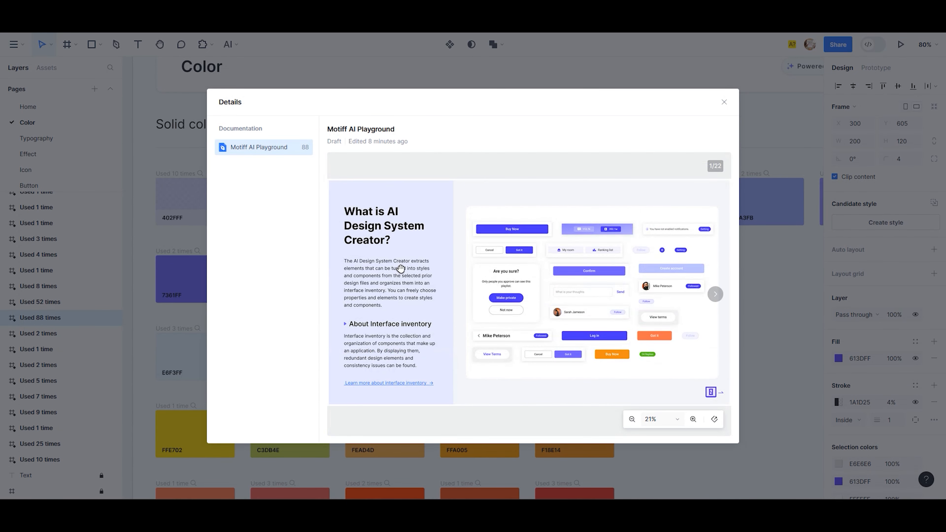
click(724, 104)
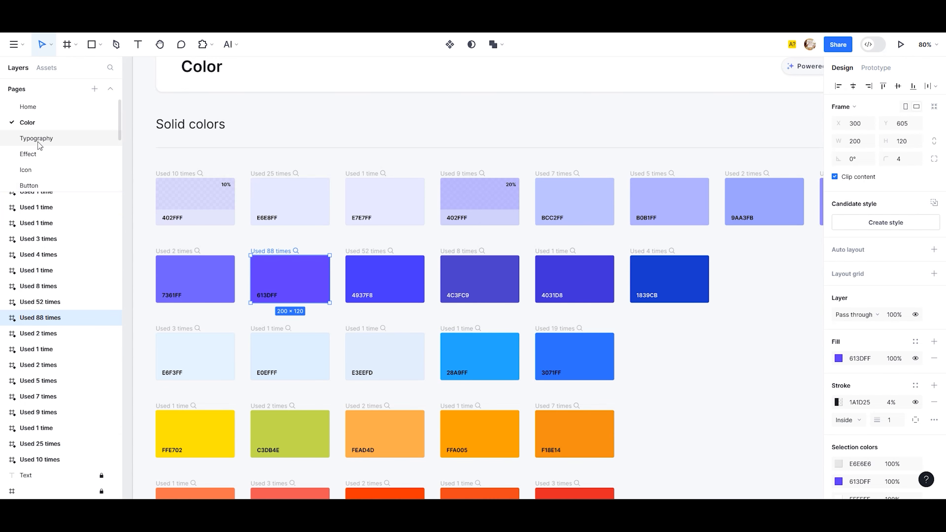
Examine the Typography page's text styles by font family, checking size, weight and line height up close for Roboto and Lexend
click(37, 141)
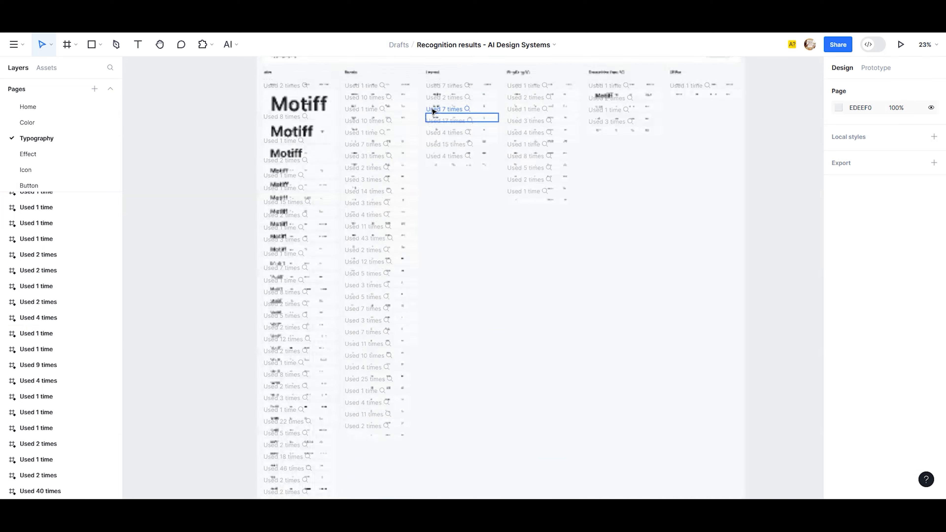
scroll(465, 139, up, 6)
scroll(415, 194, up, 1)
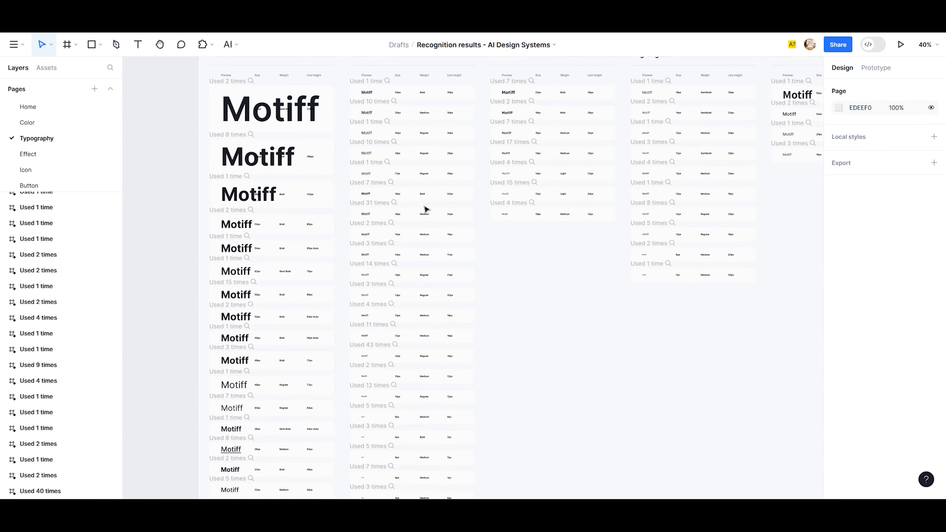
scroll(427, 211, up, 3)
scroll(427, 211, up, 1)
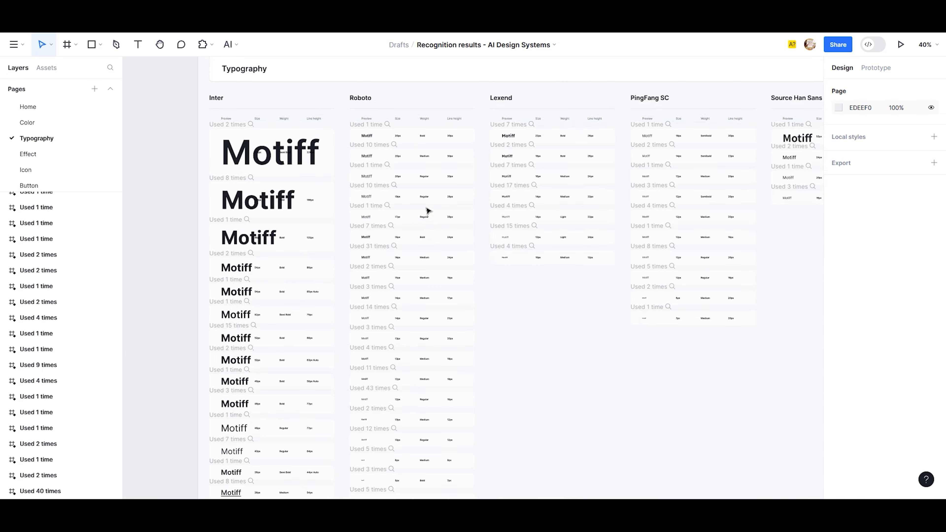
scroll(371, 216, up, 10)
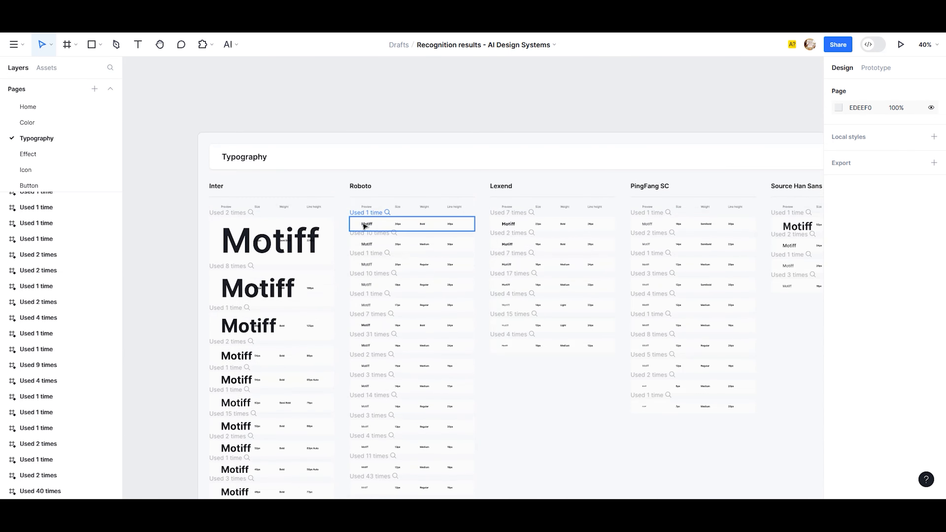
scroll(365, 226, down, 1)
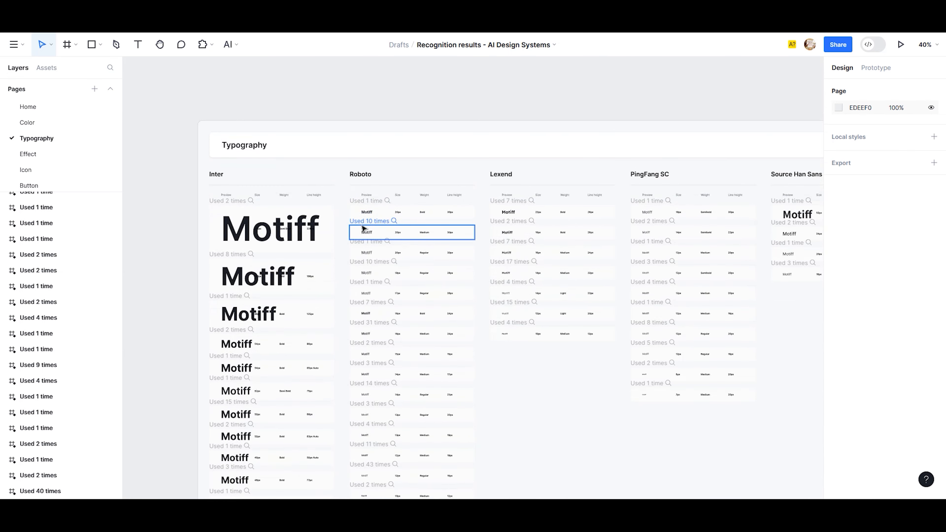
scroll(364, 228, down, 3)
scroll(420, 190, up, 5)
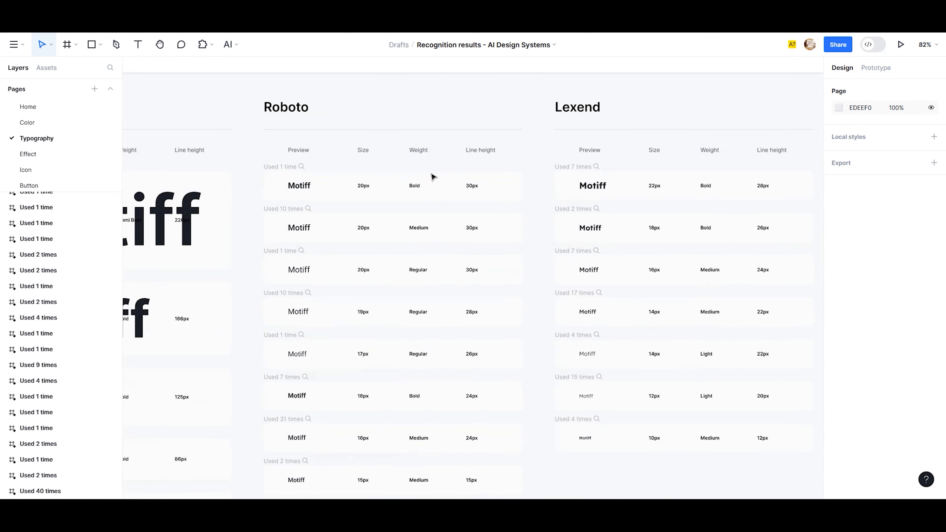
scroll(433, 177, down, 3)
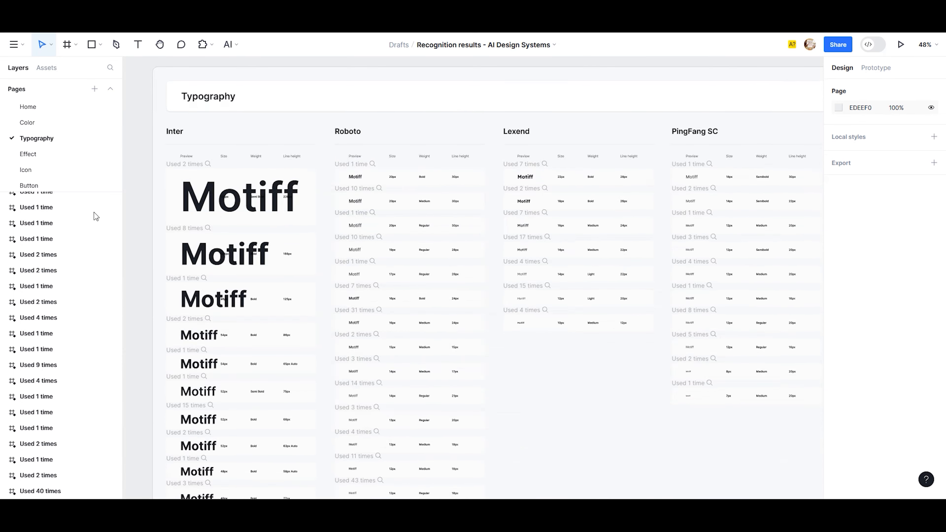
View the Effect page and examine its drop shadow and background blur samples
click(40, 158)
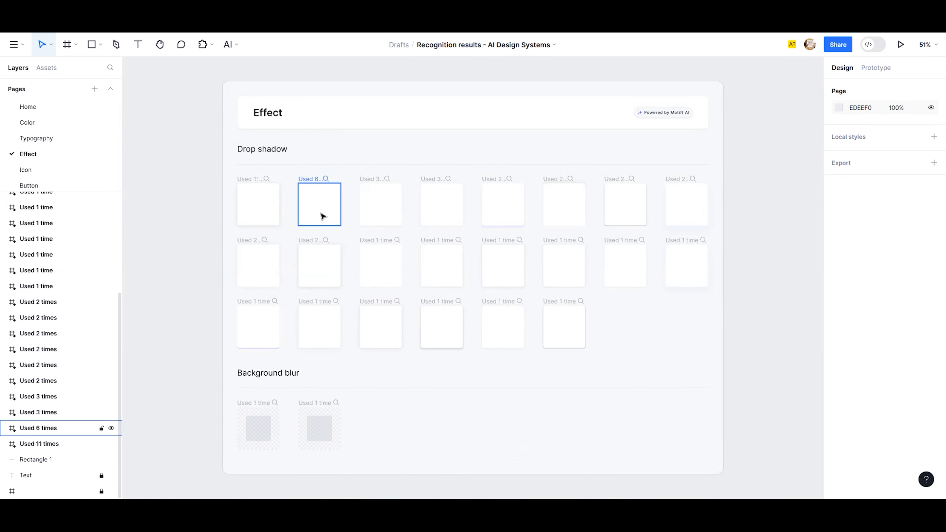
scroll(323, 188, up, 1)
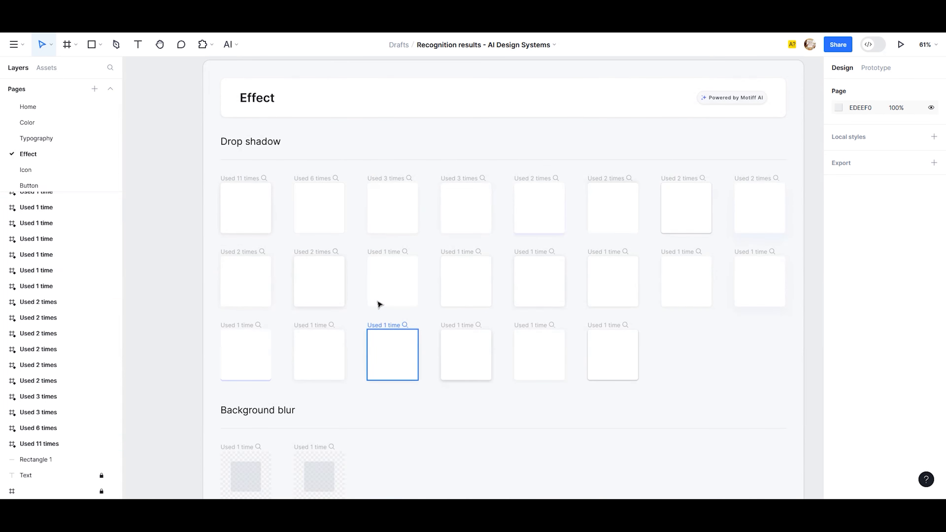
scroll(312, 241, down, 2)
View the Icon page with its icons grouped by size, and look through the remaining component pages in the list
scroll(39, 146, down, 3)
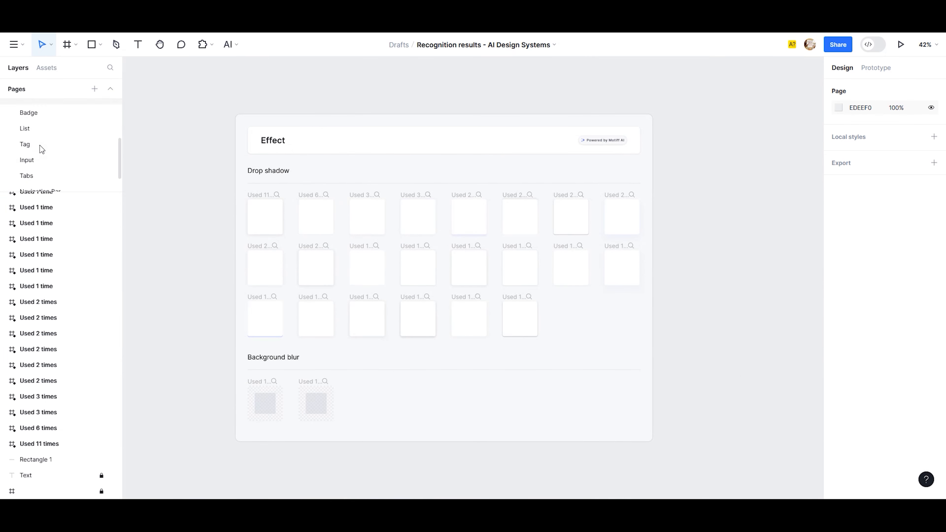
scroll(39, 130, up, 3)
click(38, 130)
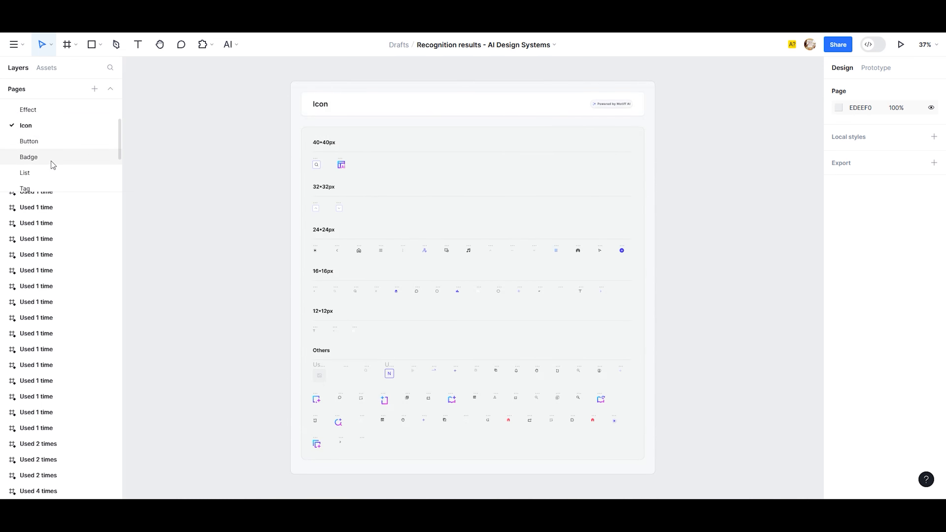
scroll(49, 160, down, 3)
scroll(45, 159, down, 1)
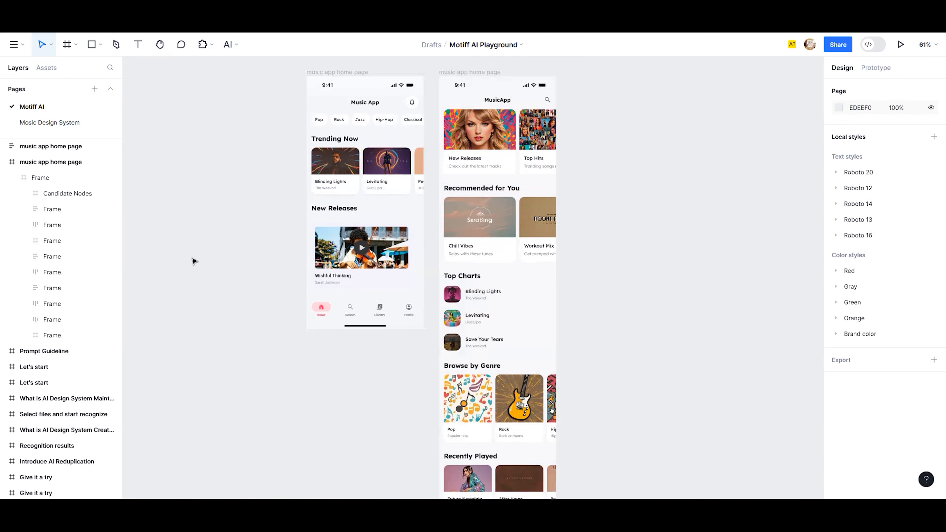
scroll(192, 262, down, 3)
scroll(482, 192, up, 2)
scroll(221, 200, up, 1)
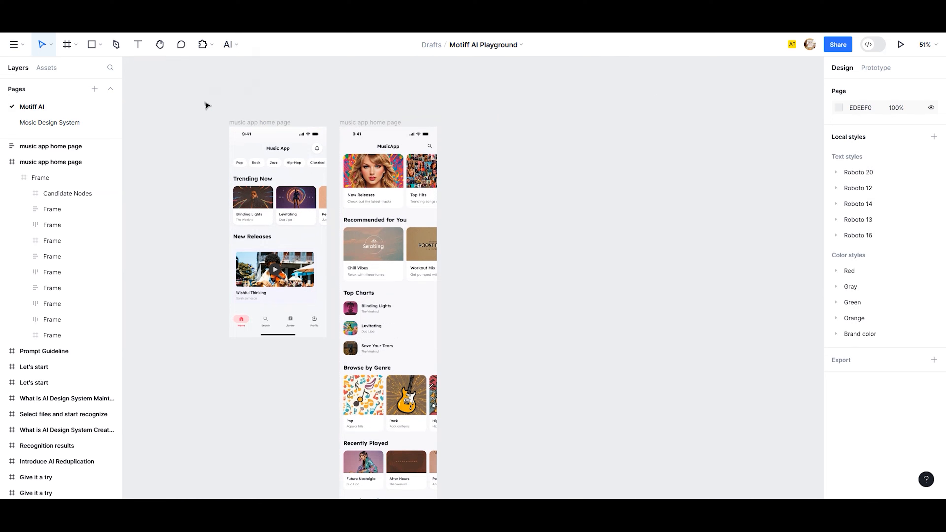
click(234, 47)
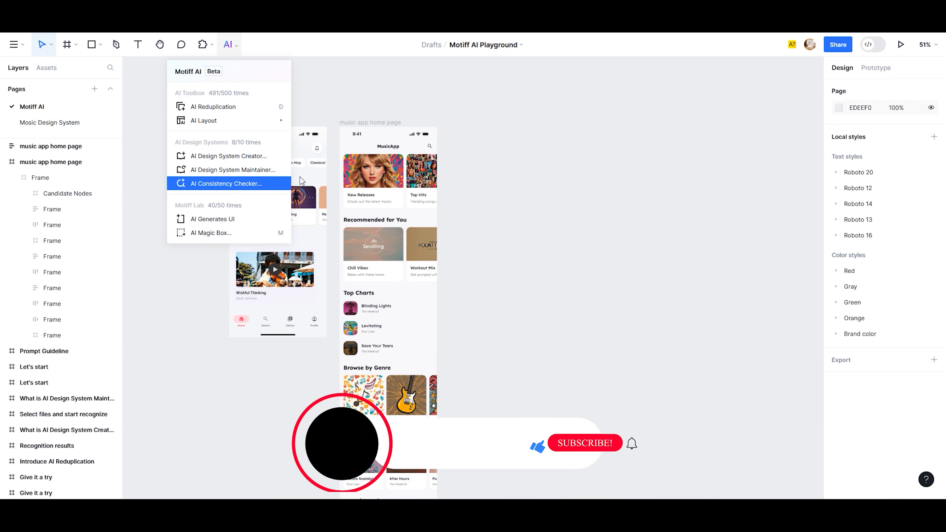
click(337, 87)
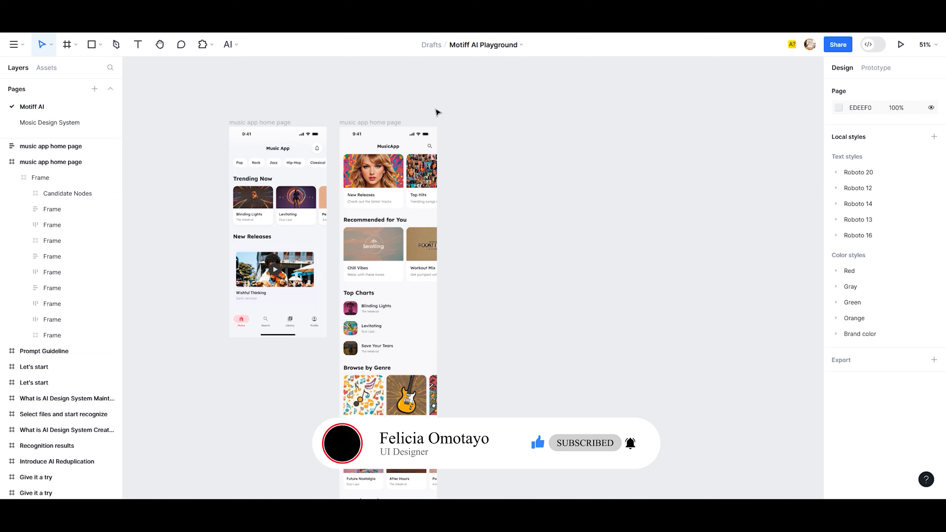
click(380, 125)
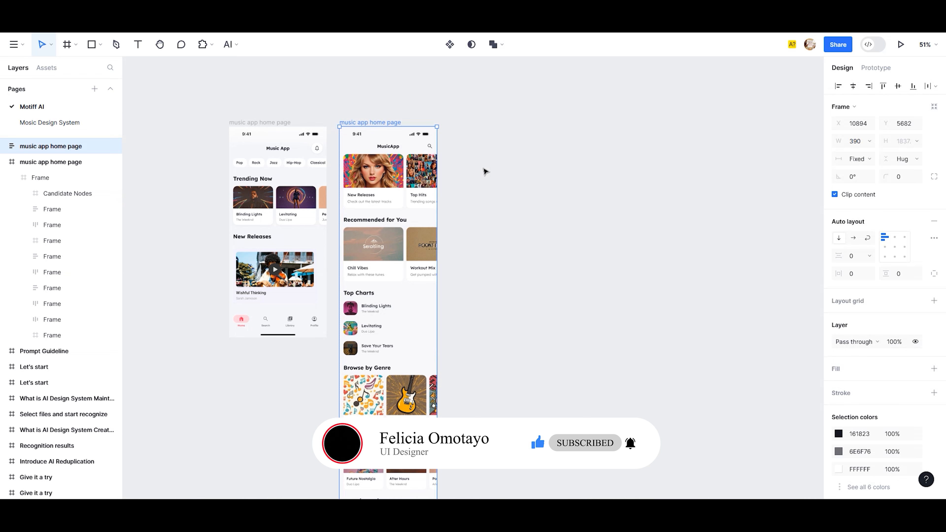
click(518, 184)
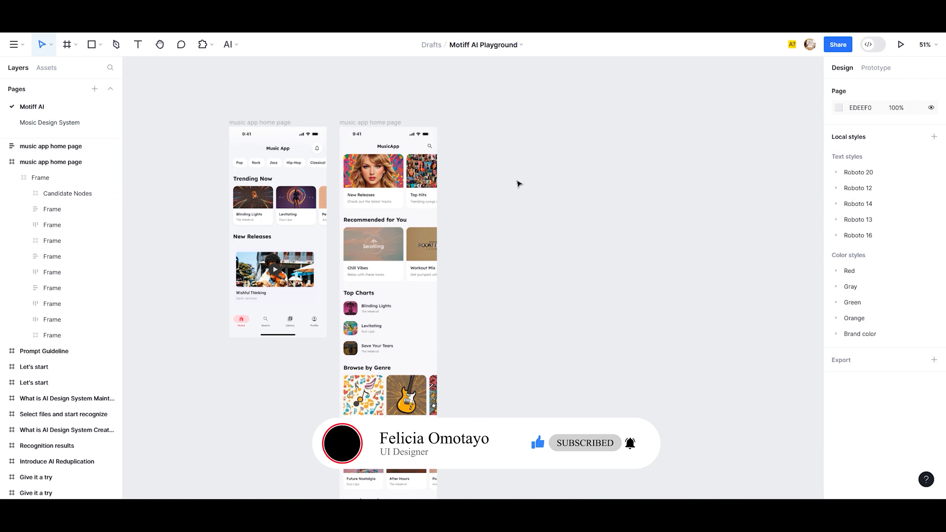